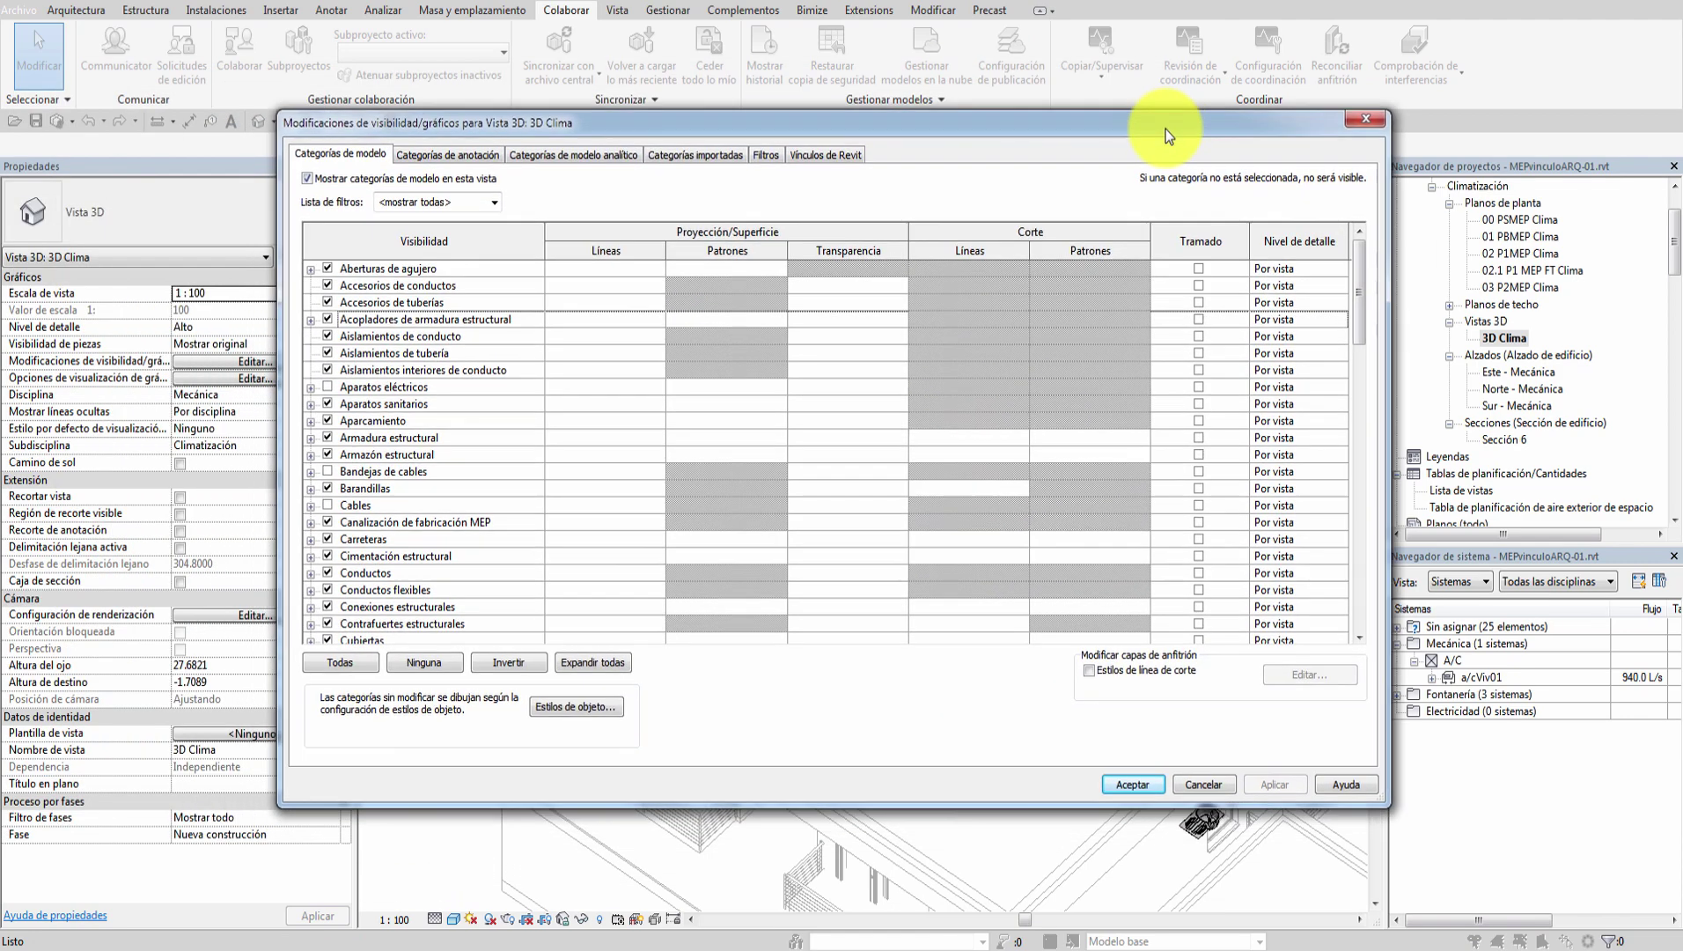
Step: Turn on visibility of the Ventilación and Sanitario view filters and confirm the changes
{"action": "left_click", "coordinate": [766, 154]}
{"action": "left_click", "coordinate": [593, 290]}
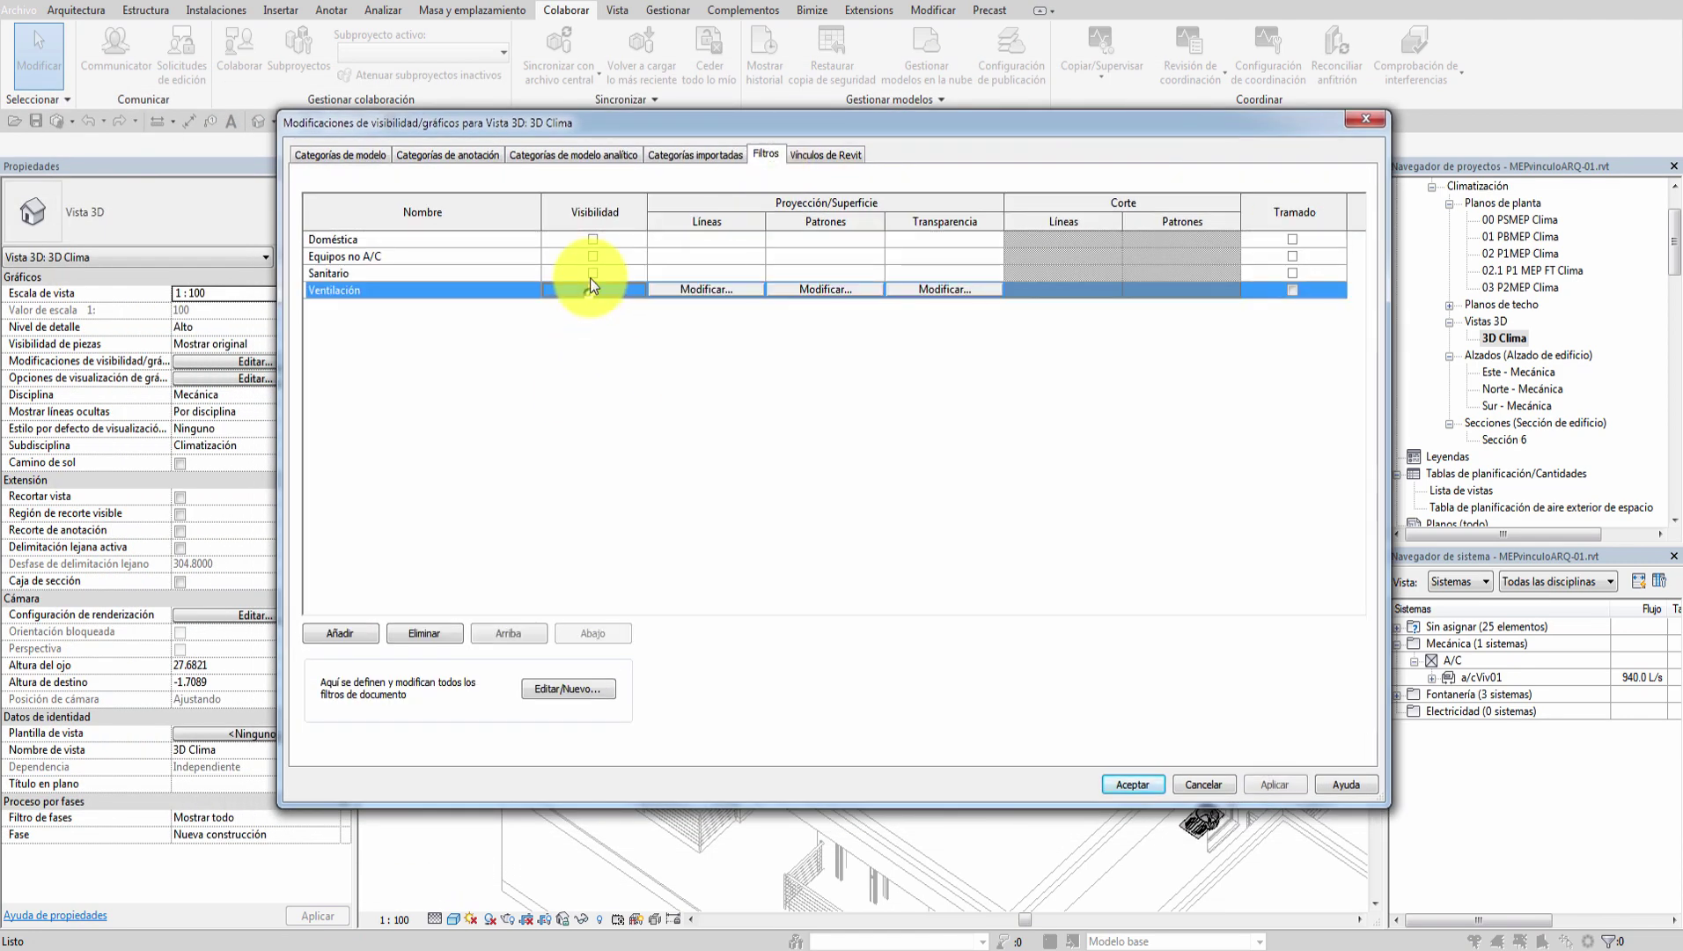
{"action": "left_click", "coordinate": [593, 253]}
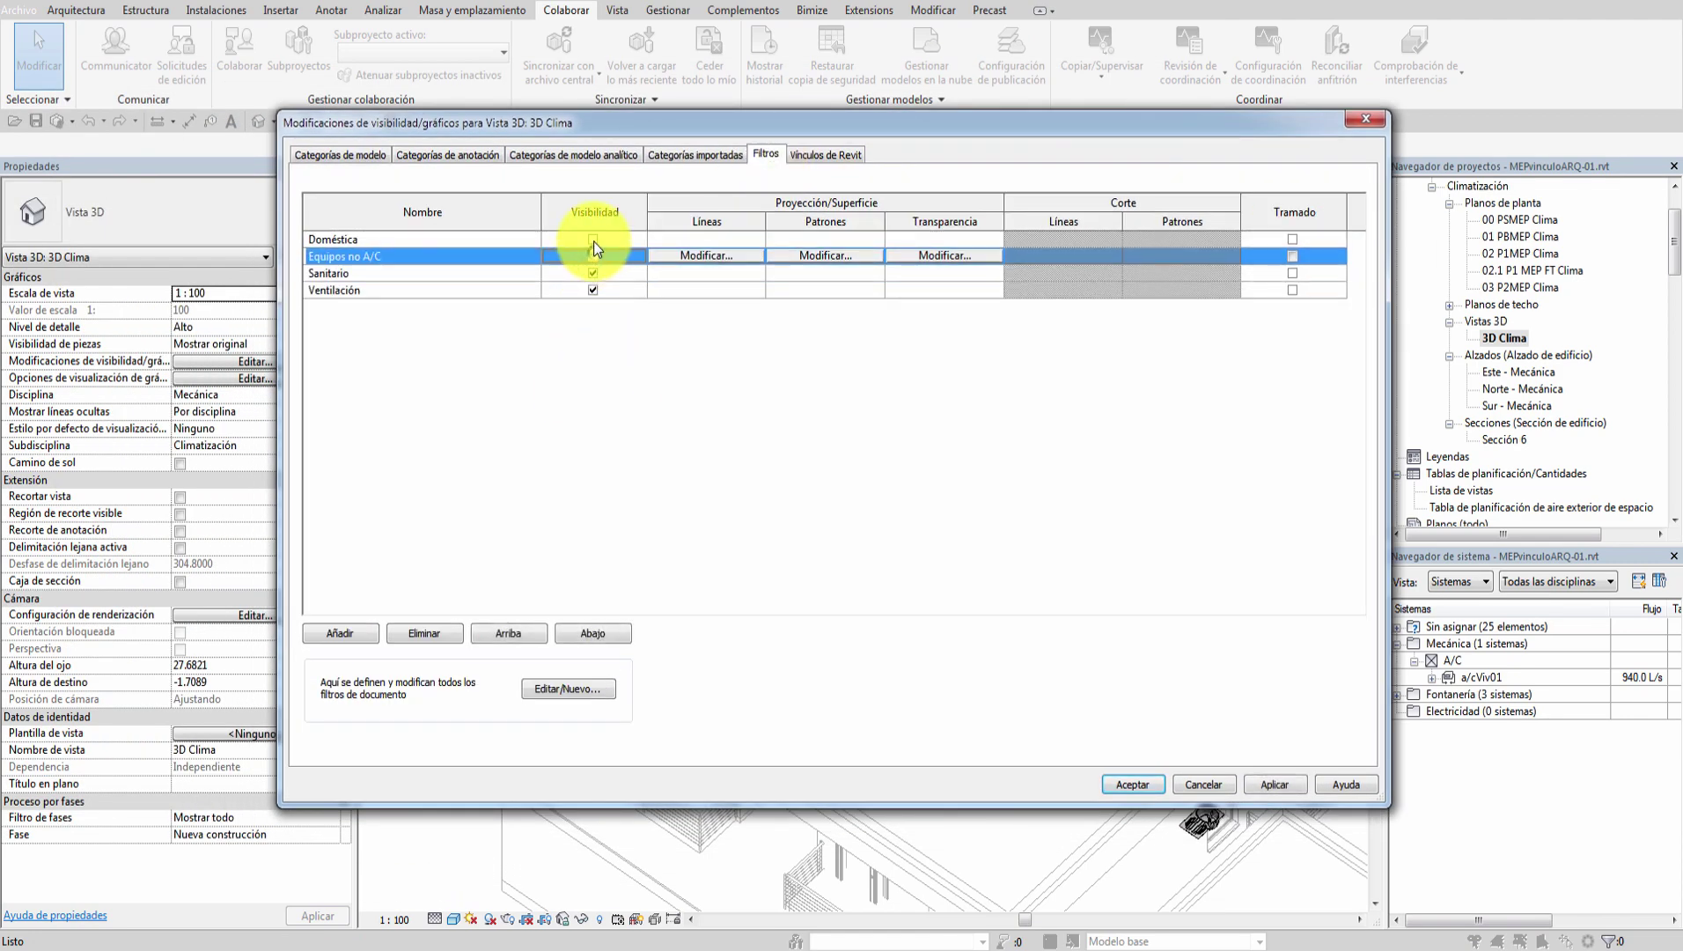
{"action": "left_click", "coordinate": [1136, 785]}
{"action": "scroll", "coordinate": [1128, 468], "scroll_direction": "up", "scroll_amount": 5}
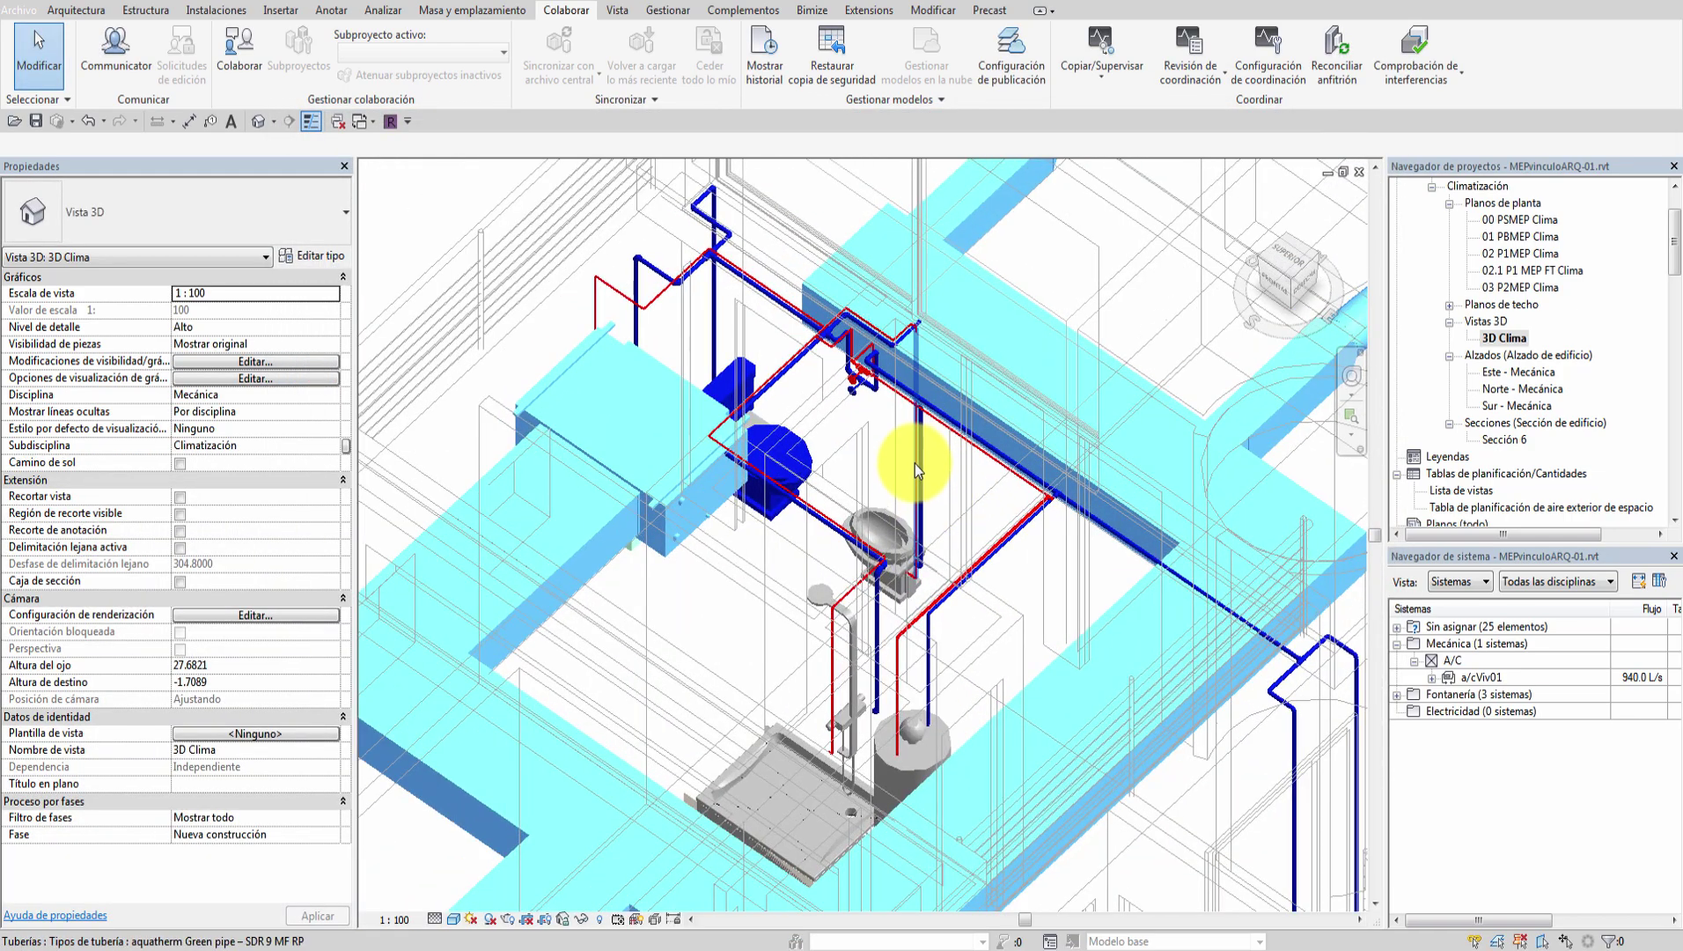
{"action": "mouse_move", "coordinate": [1128, 458]}
{"action": "middle_mouse_down", "text": "shift"}
{"action": "mouse_move", "coordinate": [750, 396]}
{"action": "mouse_move", "coordinate": [688, 439]}
{"action": "middle_mouse_up", "text": "shift"}
{"action": "scroll", "coordinate": [771, 480], "scroll_direction": "up", "scroll_amount": 2}
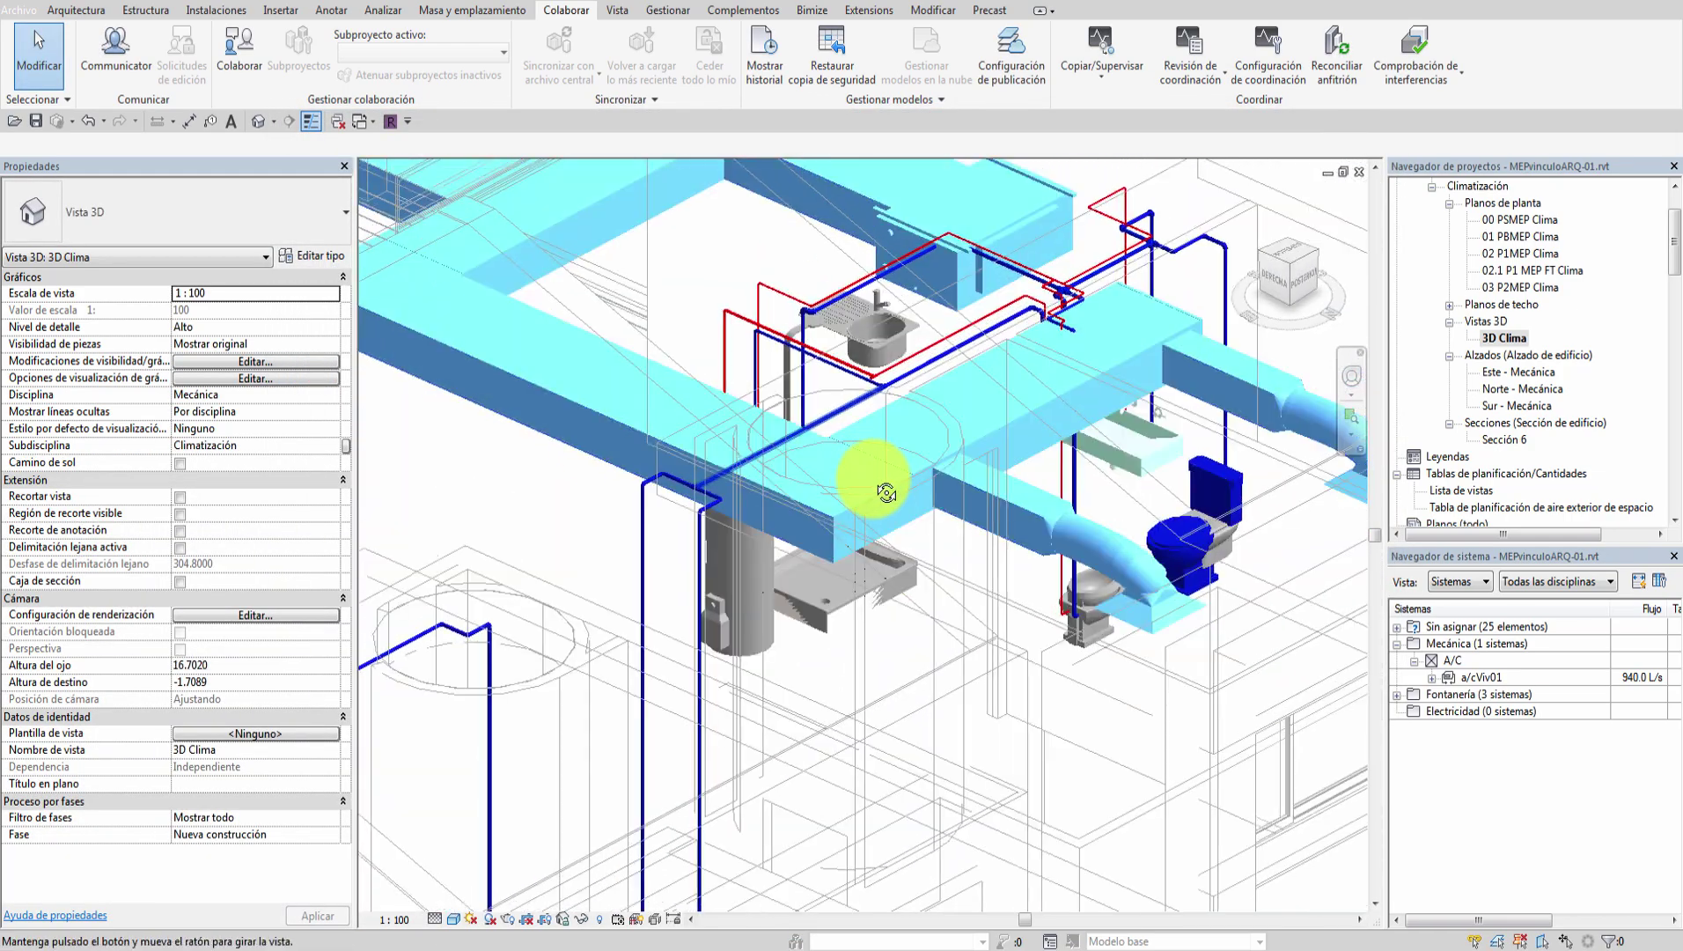
{"action": "scroll", "coordinate": [1007, 388], "scroll_direction": "up", "scroll_amount": 3}
{"action": "scroll", "coordinate": [1046, 316], "scroll_direction": "up", "scroll_amount": 3}
{"action": "mouse_move", "coordinate": [1046, 315]}
{"action": "middle_mouse_down", "text": "shift"}
{"action": "mouse_move", "coordinate": [907, 299]}
{"action": "mouse_move", "coordinate": [958, 278]}
{"action": "mouse_move", "coordinate": [1172, 380]}
{"action": "mouse_move", "coordinate": [1005, 392]}
{"action": "middle_mouse_up", "text": "shift"}
{"action": "scroll", "coordinate": [1035, 516], "scroll_direction": "down", "scroll_amount": 2}
{"action": "scroll", "coordinate": [969, 537], "scroll_direction": "down", "scroll_amount": 3}
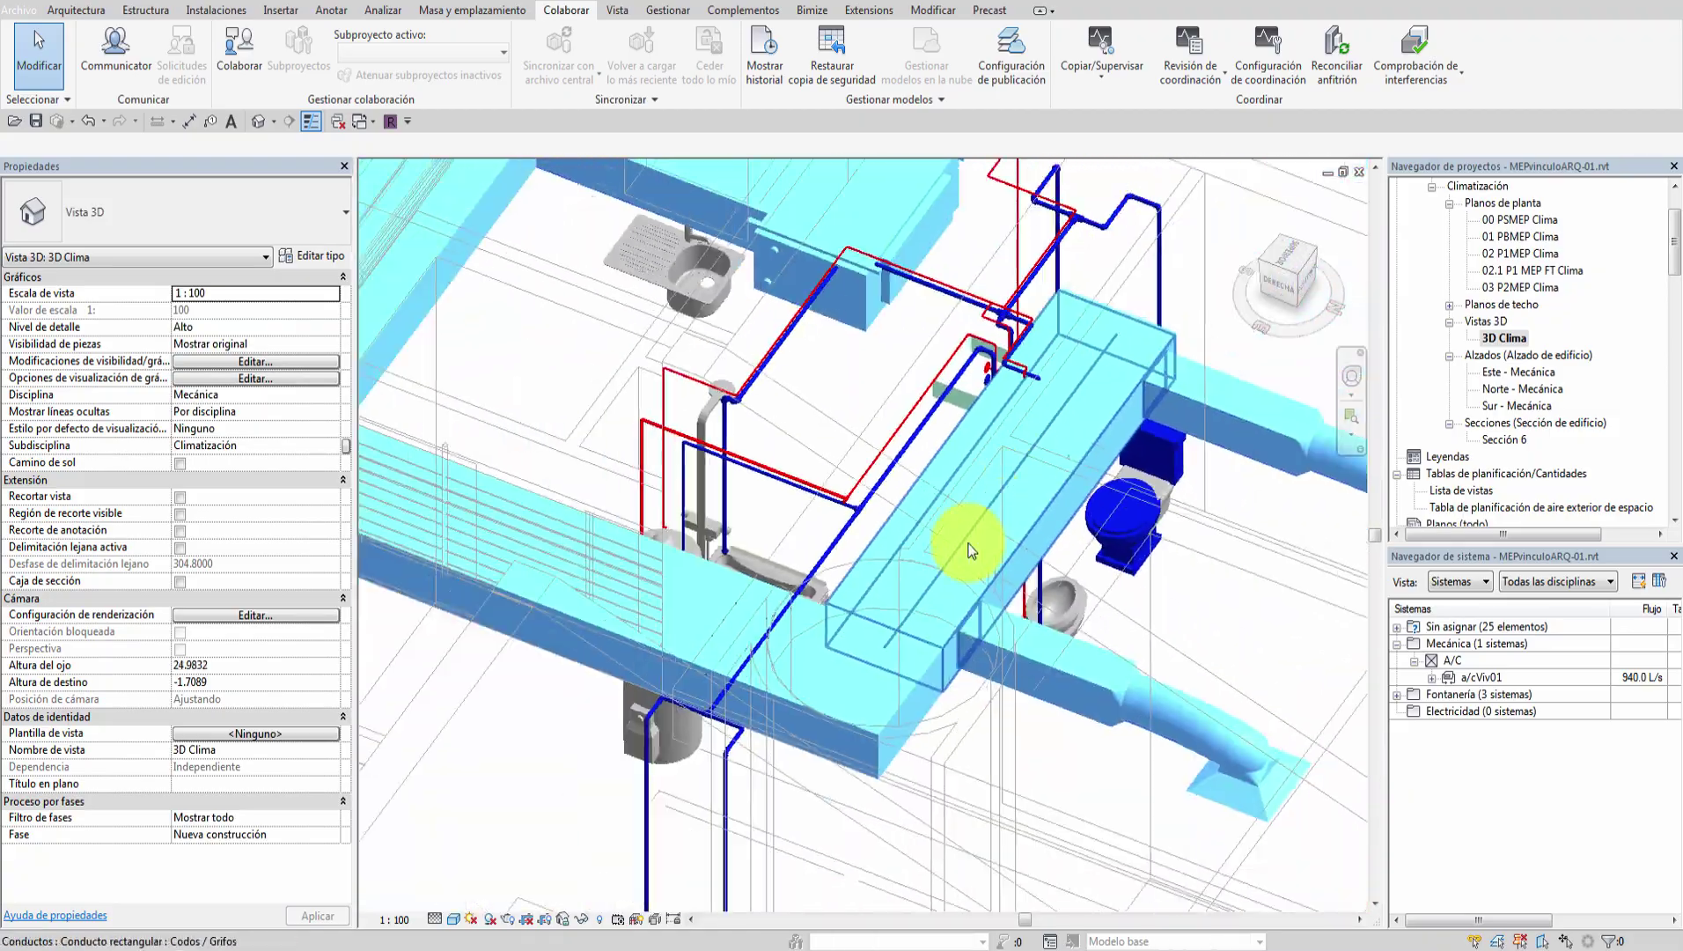
{"action": "mouse_move", "coordinate": [969, 537]}
{"action": "middle_mouse_down", "text": "shift"}
{"action": "mouse_move", "coordinate": [1078, 507]}
{"action": "mouse_move", "coordinate": [872, 516]}
{"action": "middle_mouse_up", "text": "shift"}
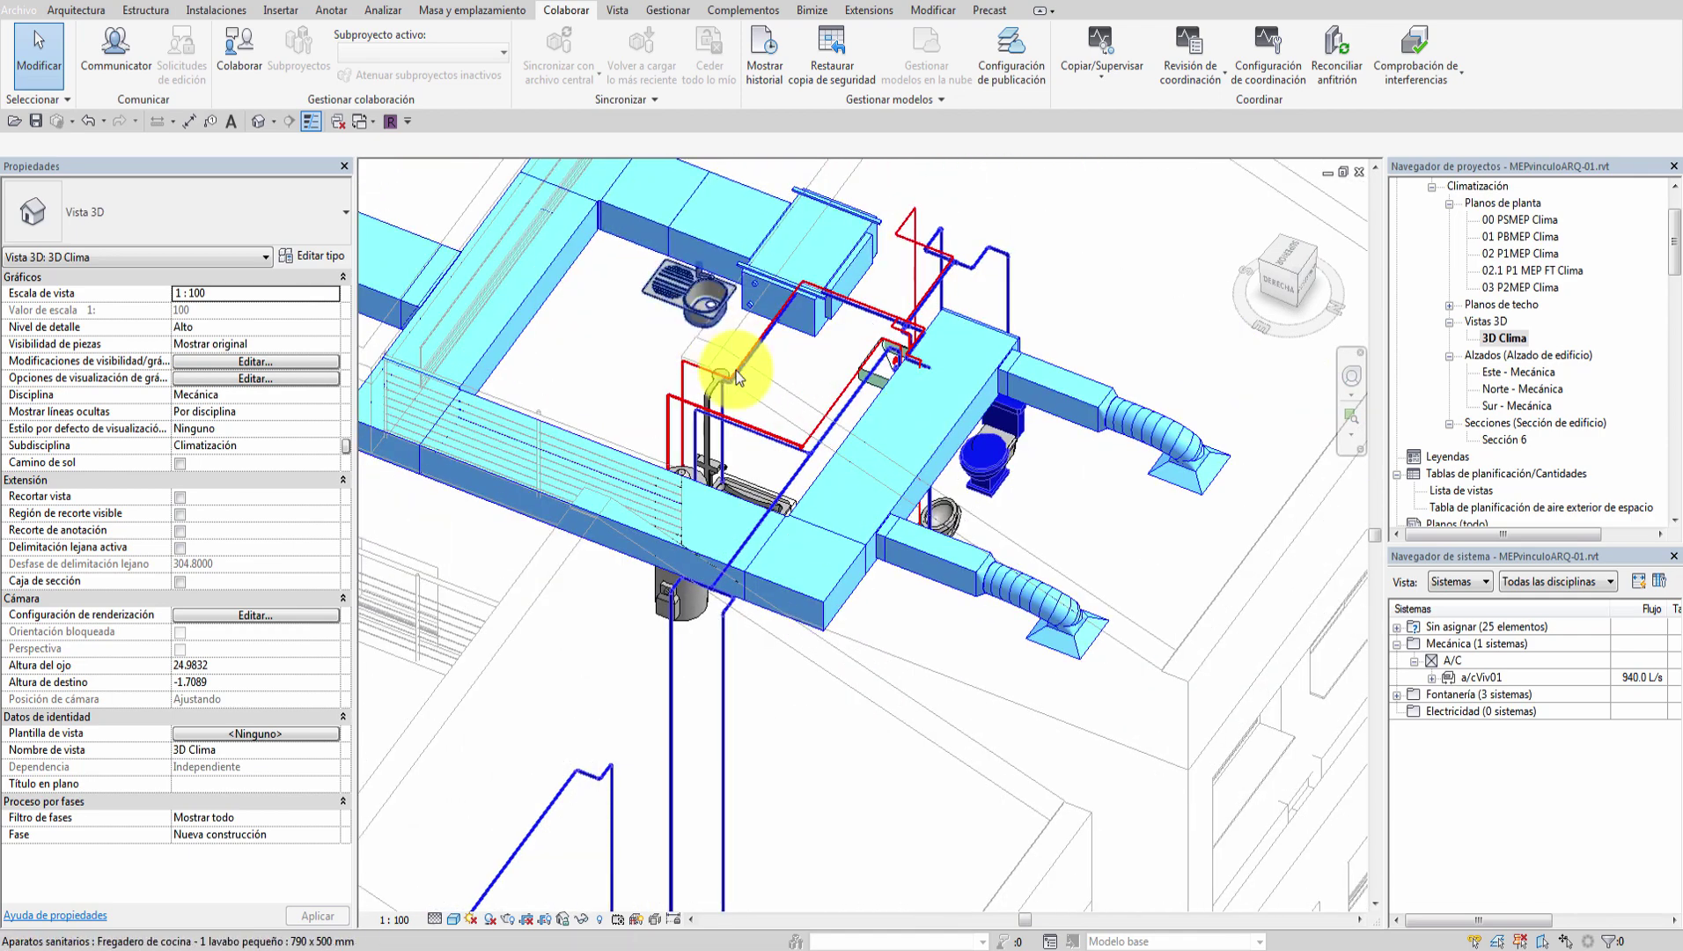
{"action": "scroll", "coordinate": [1026, 421], "scroll_direction": "down", "scroll_amount": 2}
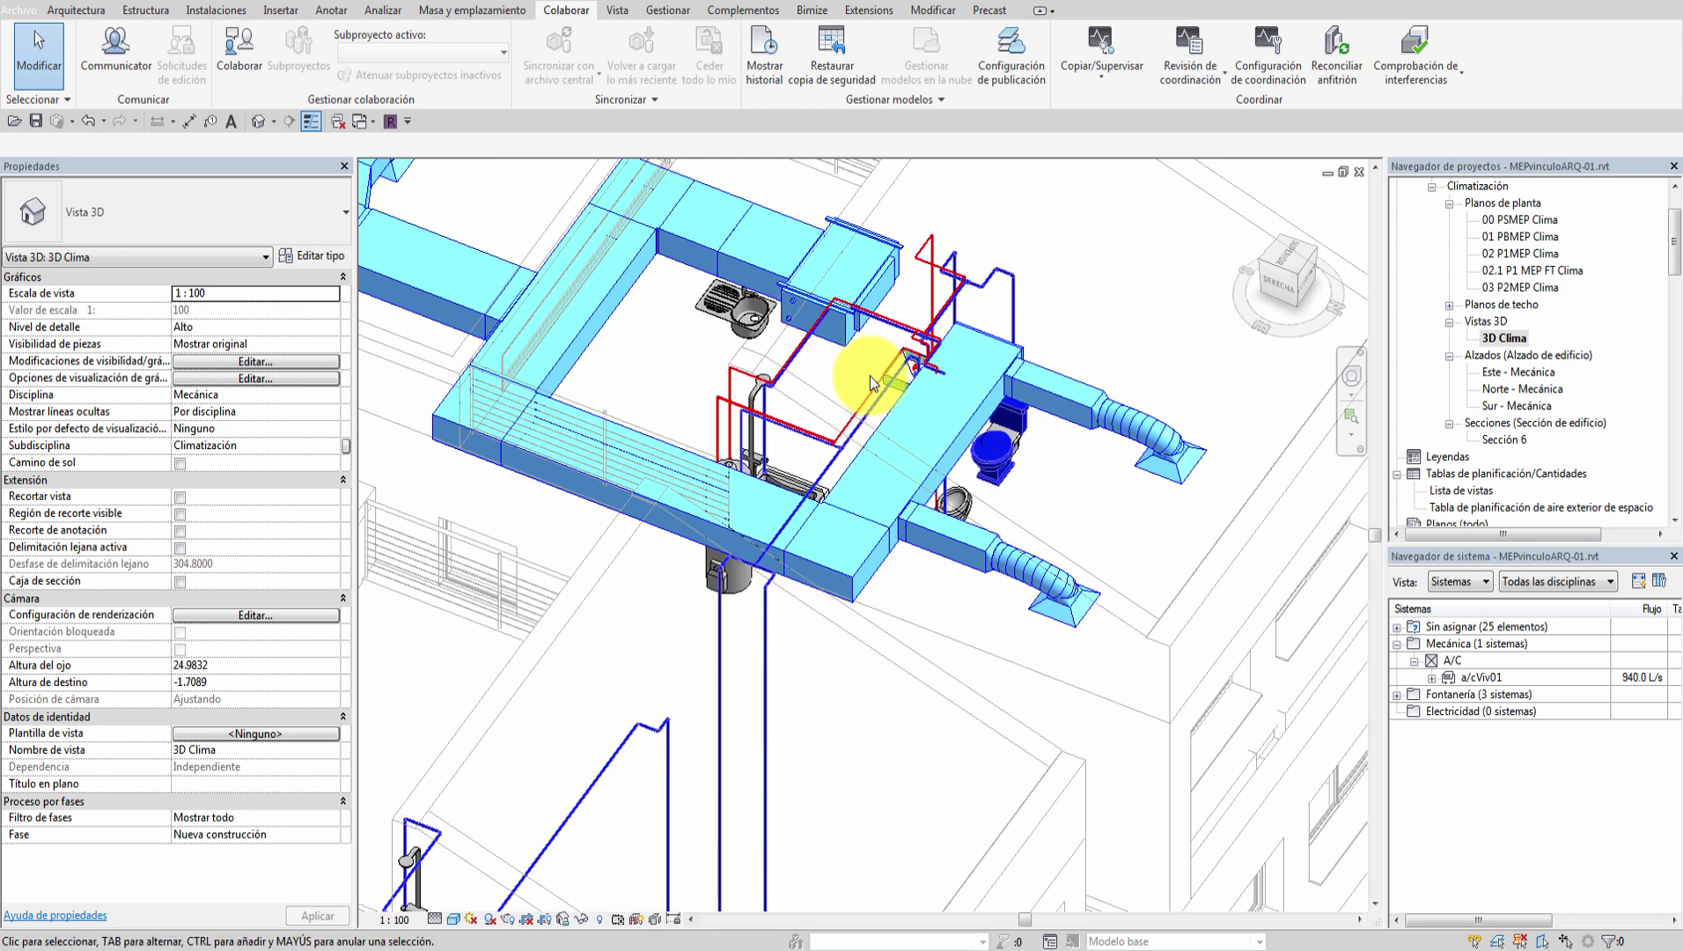
{"action": "scroll", "coordinate": [984, 361], "scroll_direction": "down", "scroll_amount": 3}
{"action": "middle_click_drag", "start_coordinate": [984, 361], "coordinate": [1090, 376]}
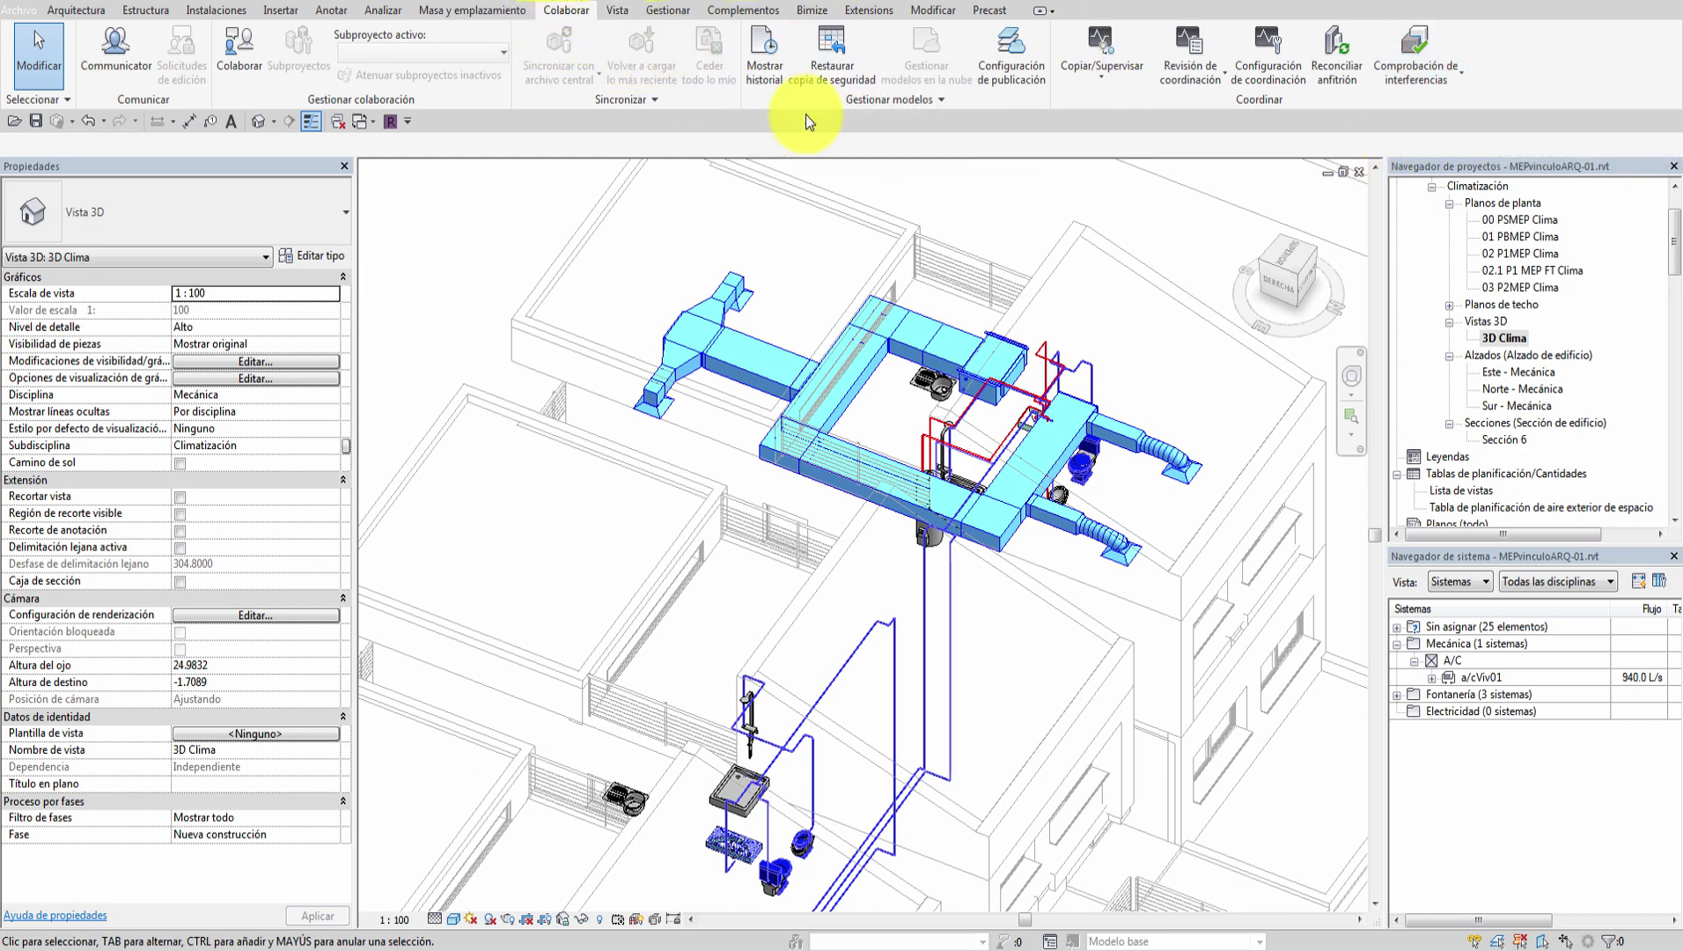
Step: Set up an interference check with all categories ticked on both sides, then cancel it
{"action": "left_click", "coordinate": [1435, 75]}
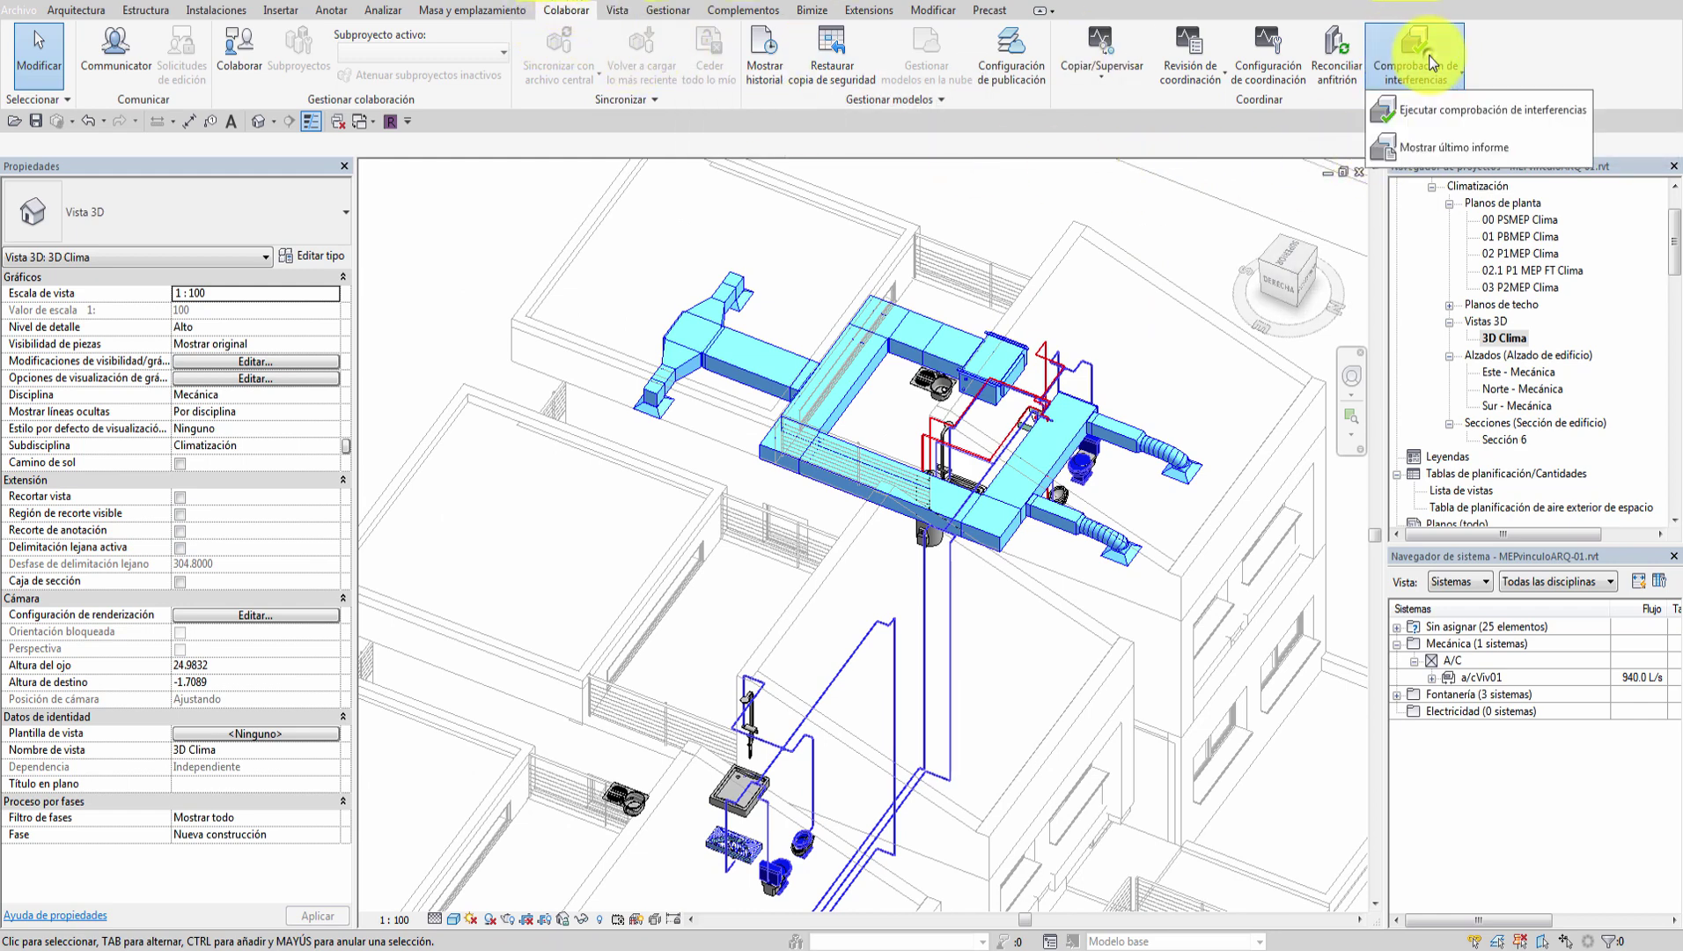
{"action": "left_click", "coordinate": [1435, 109]}
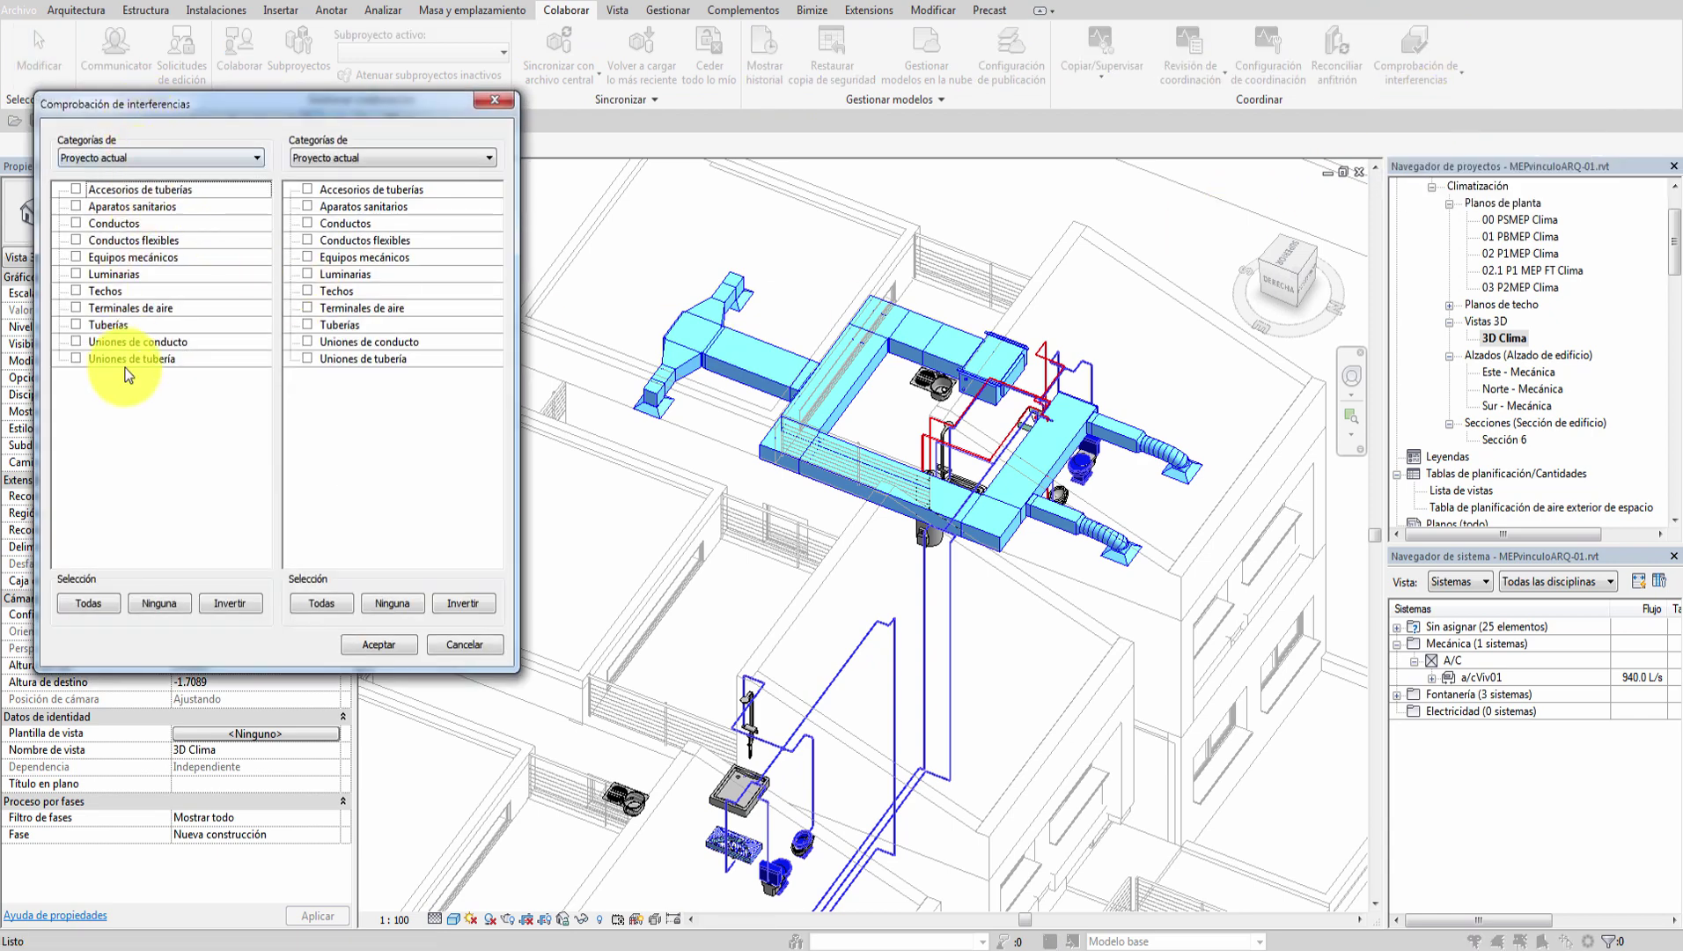
{"action": "left_click", "coordinate": [88, 603]}
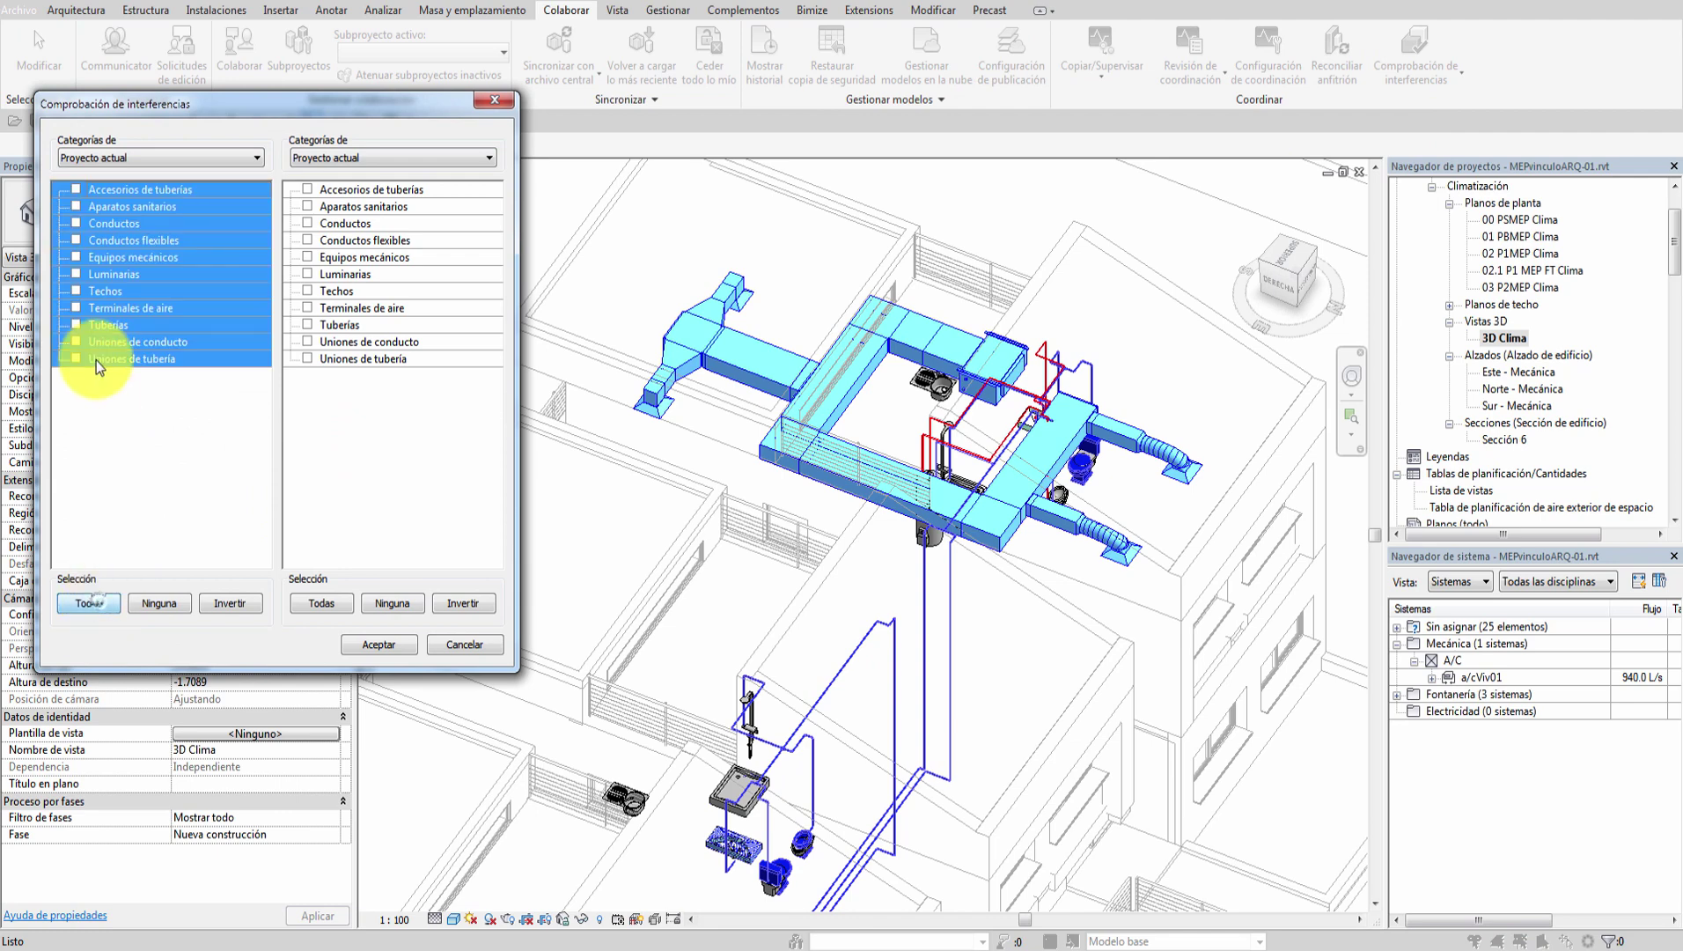
{"action": "left_click", "coordinate": [75, 206]}
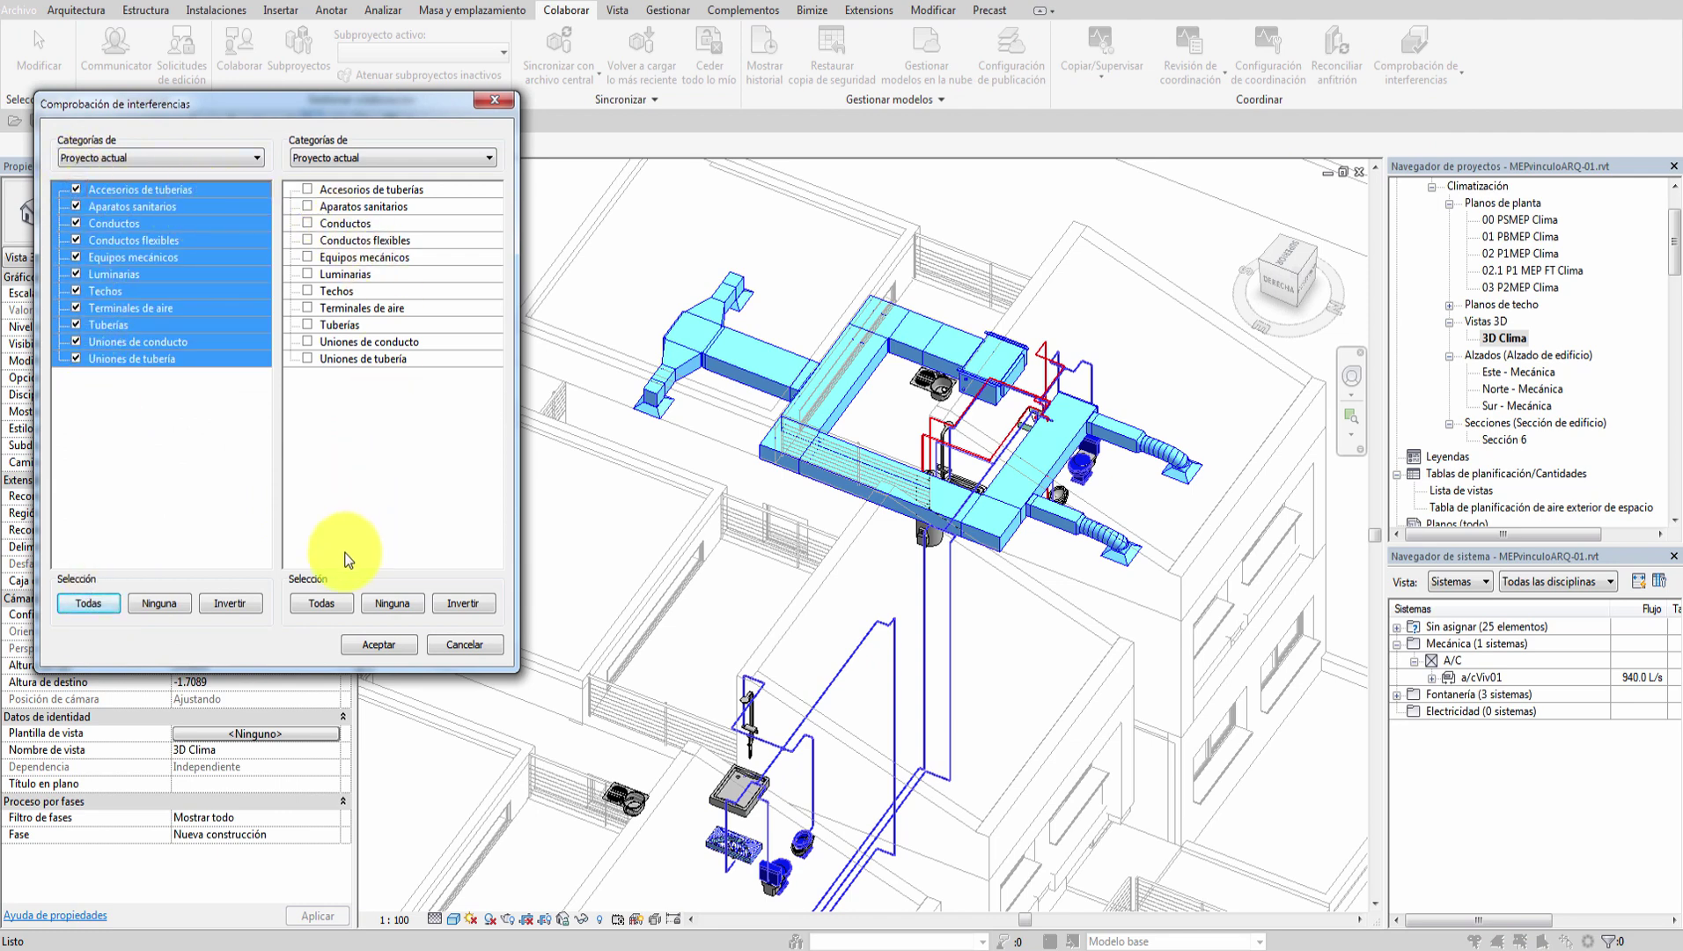
{"action": "left_click", "coordinate": [320, 605]}
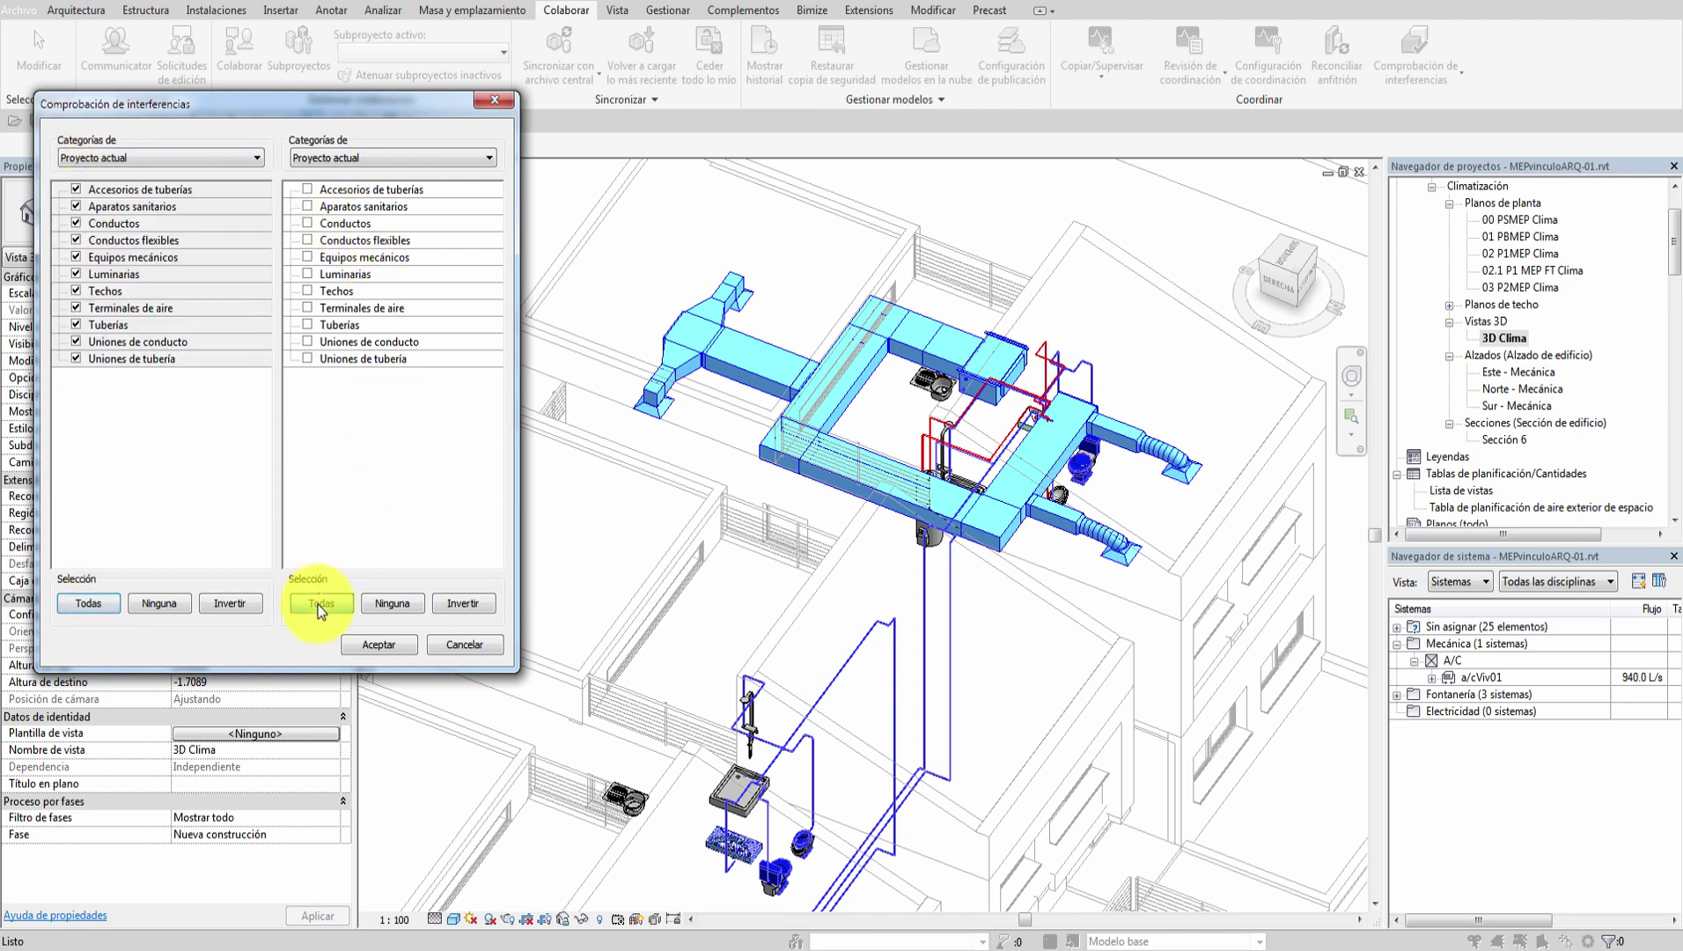
{"action": "left_click", "coordinate": [308, 189]}
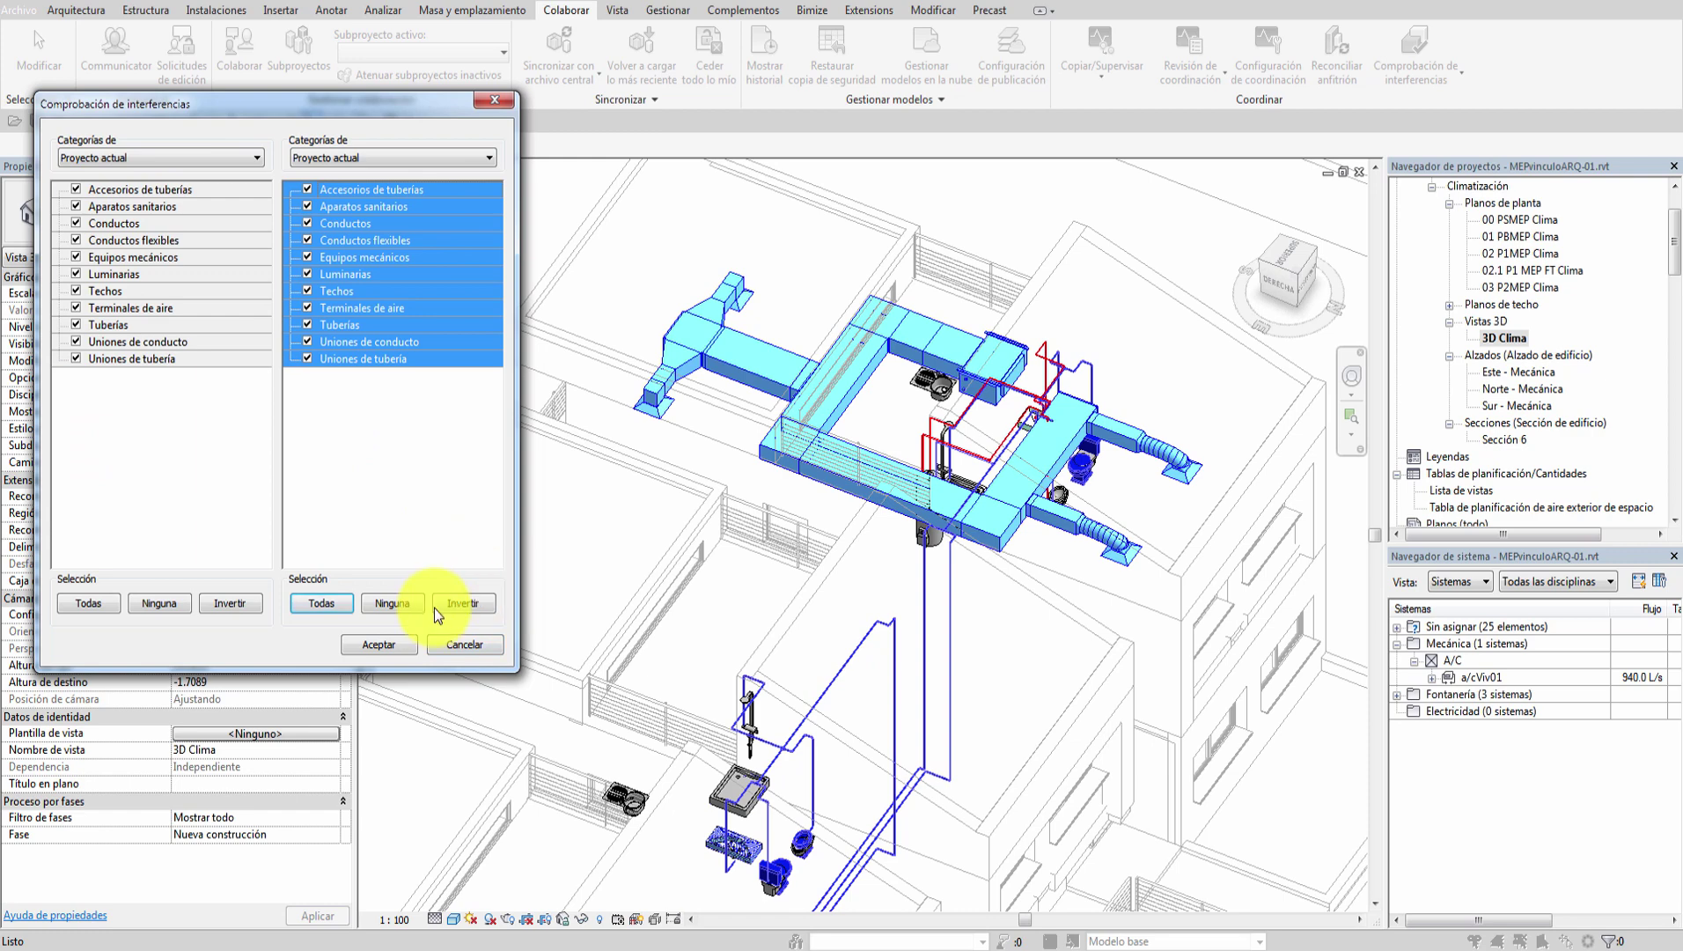
{"action": "left_click", "coordinate": [469, 650]}
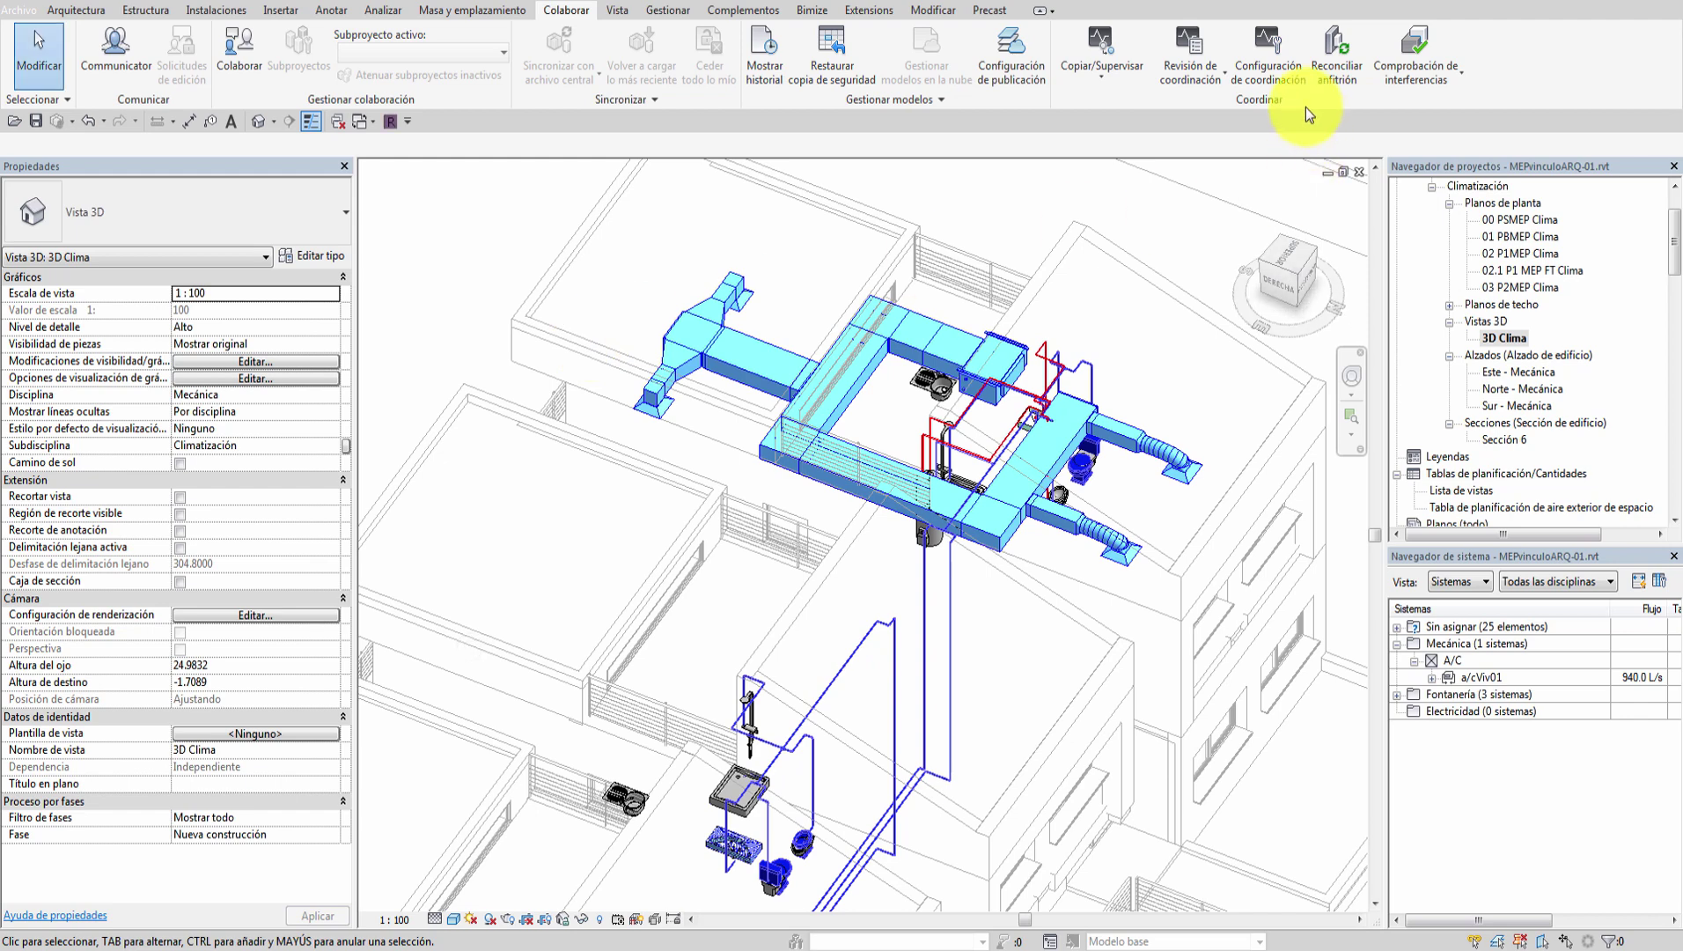
Step: Run a new interference check of Conductos against Tuberías
{"action": "left_click", "coordinate": [1426, 54]}
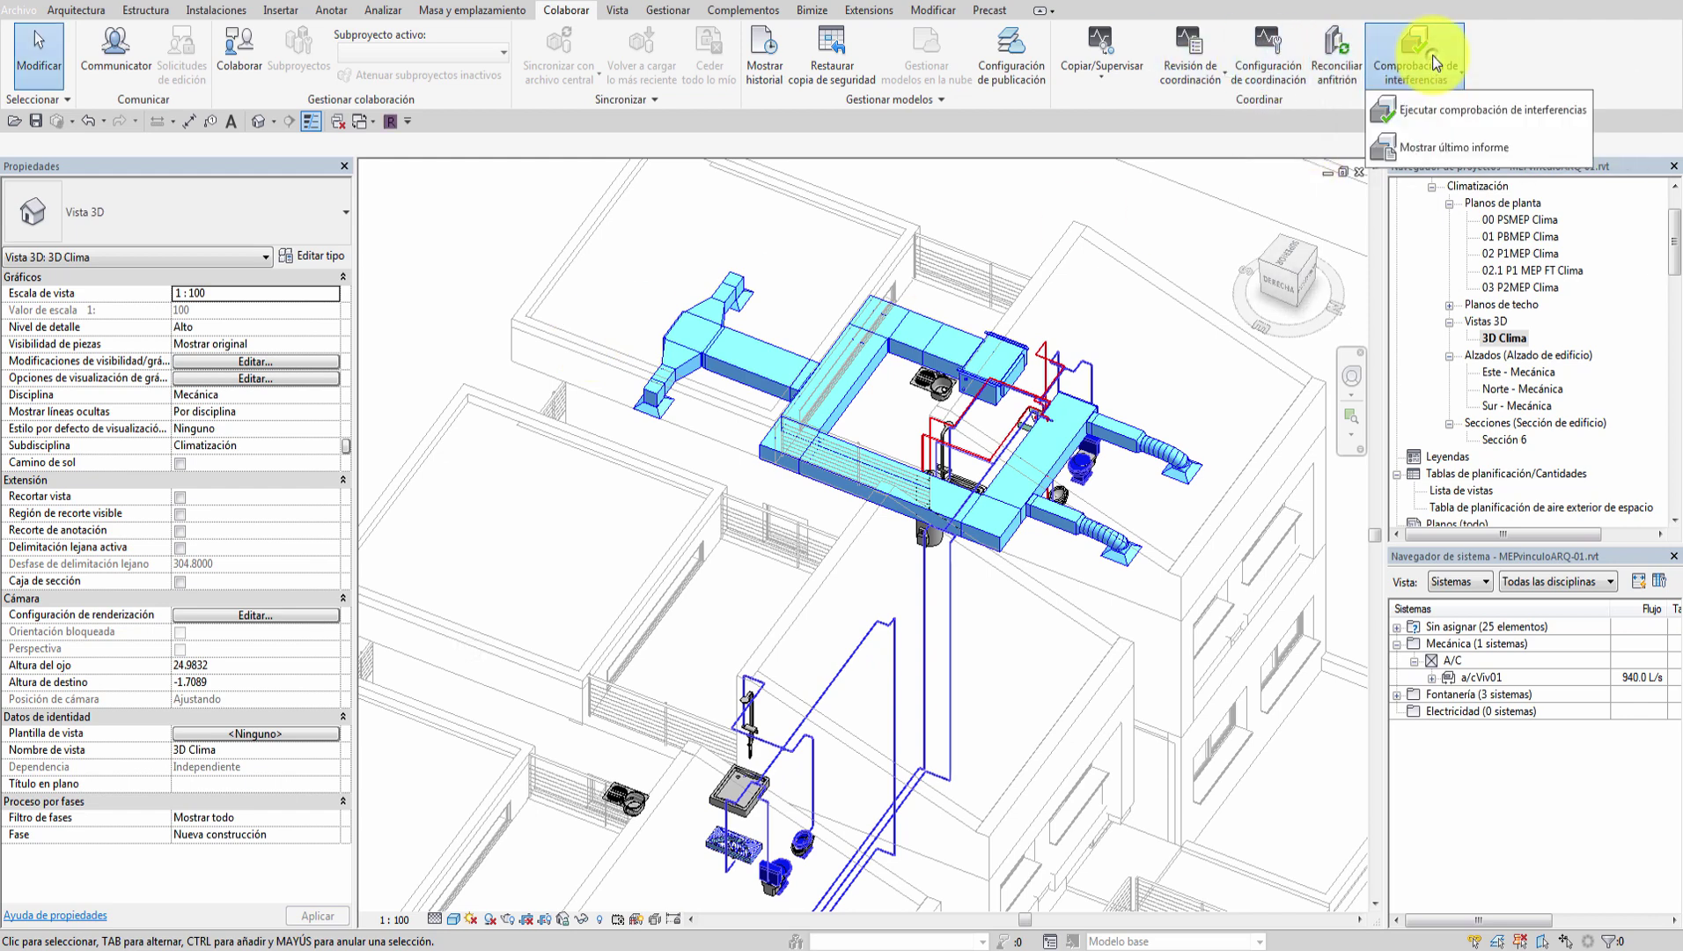
{"action": "left_click", "coordinate": [1433, 110]}
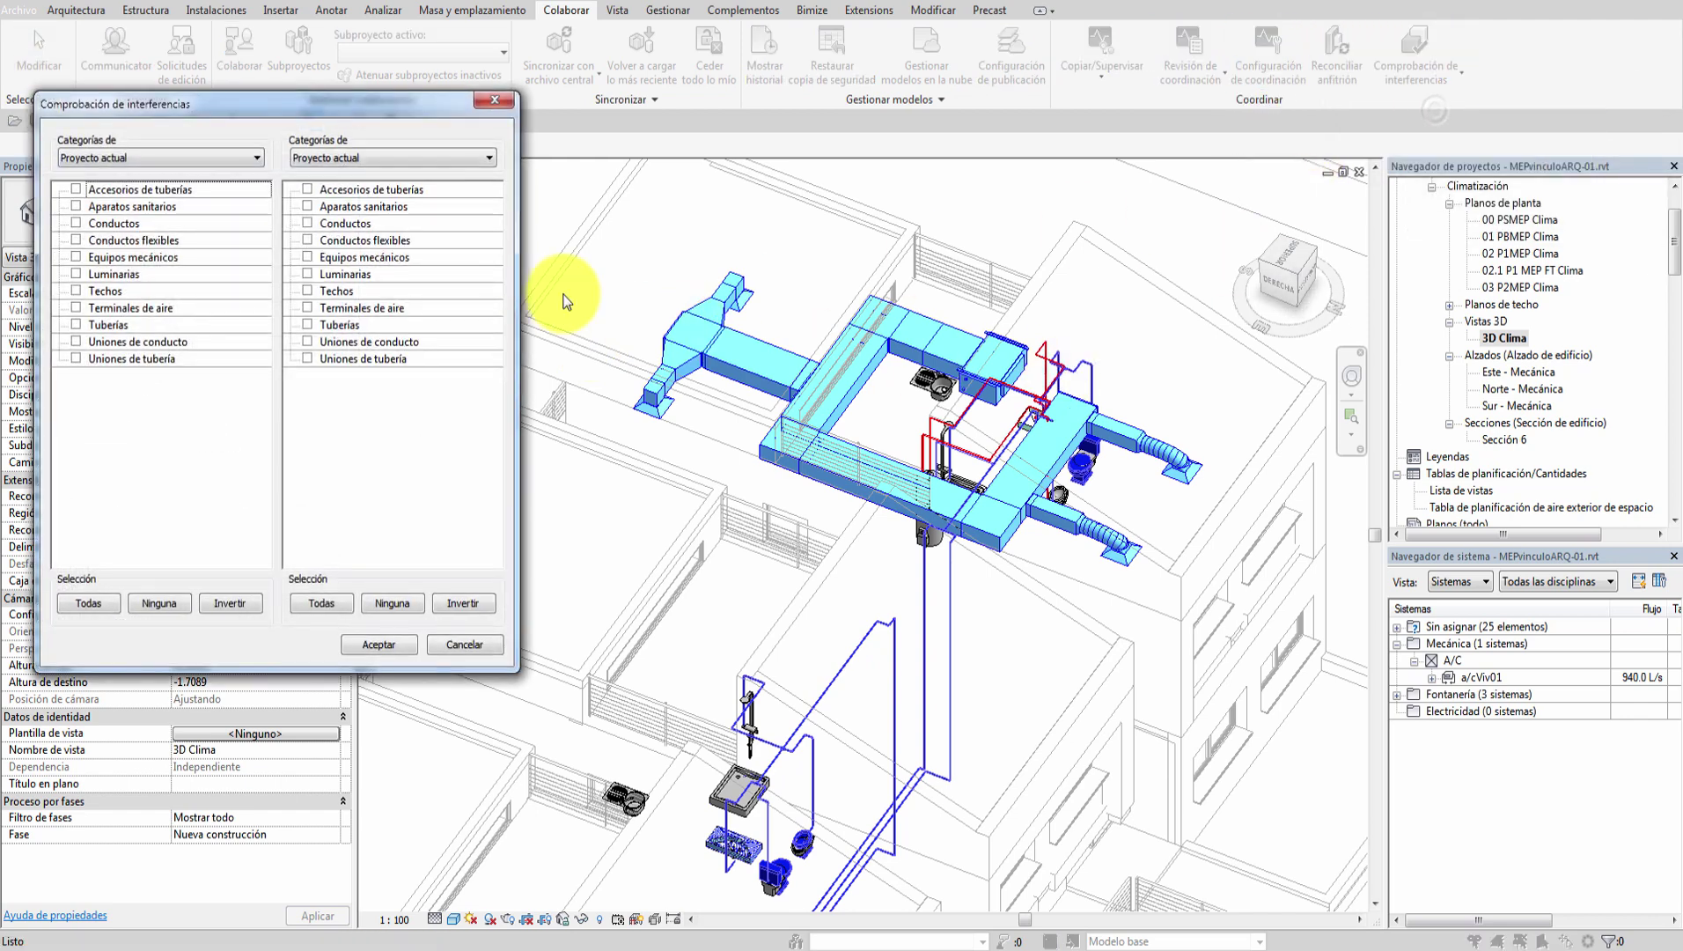
{"action": "left_click", "coordinate": [77, 223]}
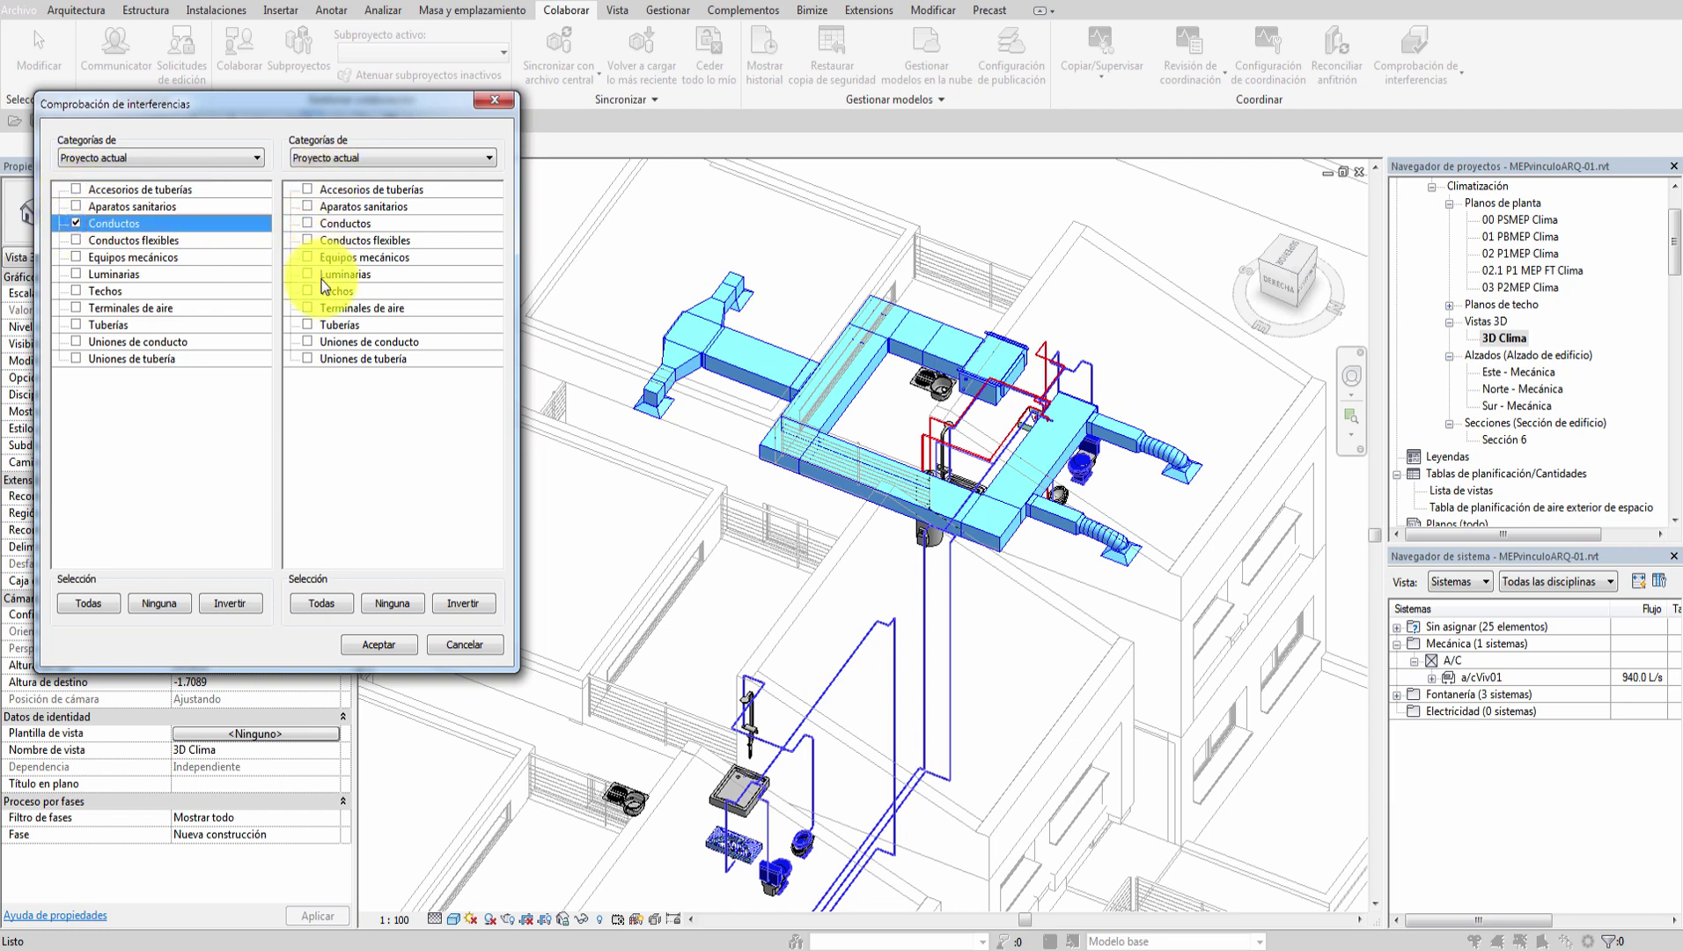
{"action": "left_click", "coordinate": [308, 325]}
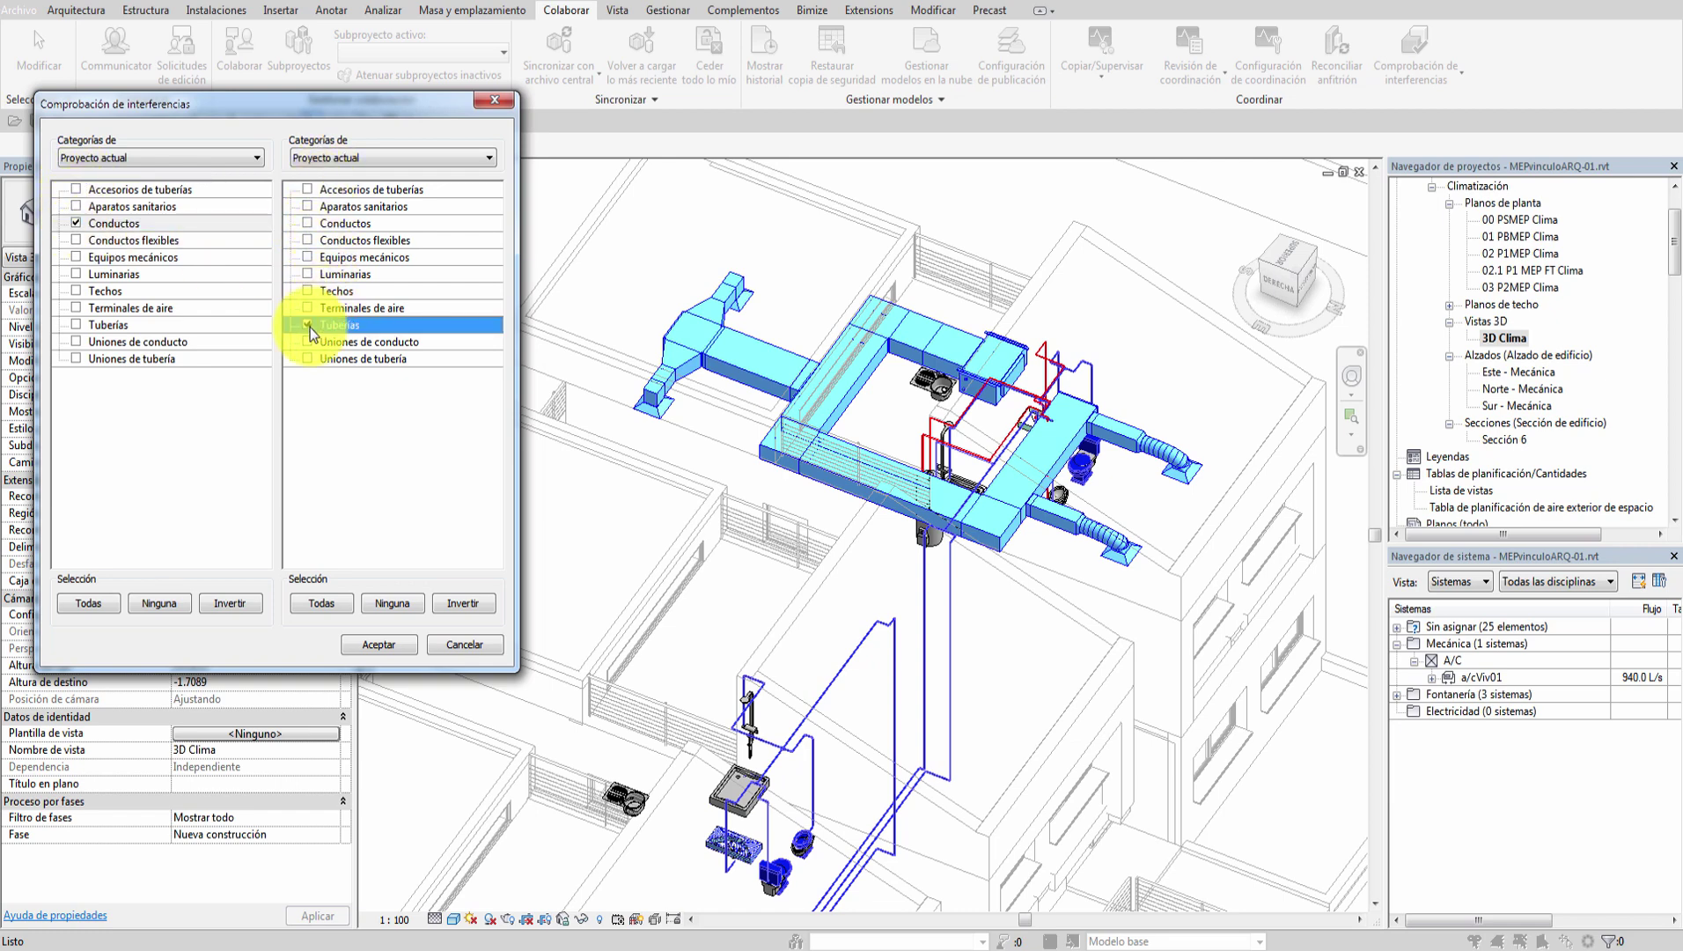
{"action": "left_click", "coordinate": [380, 646]}
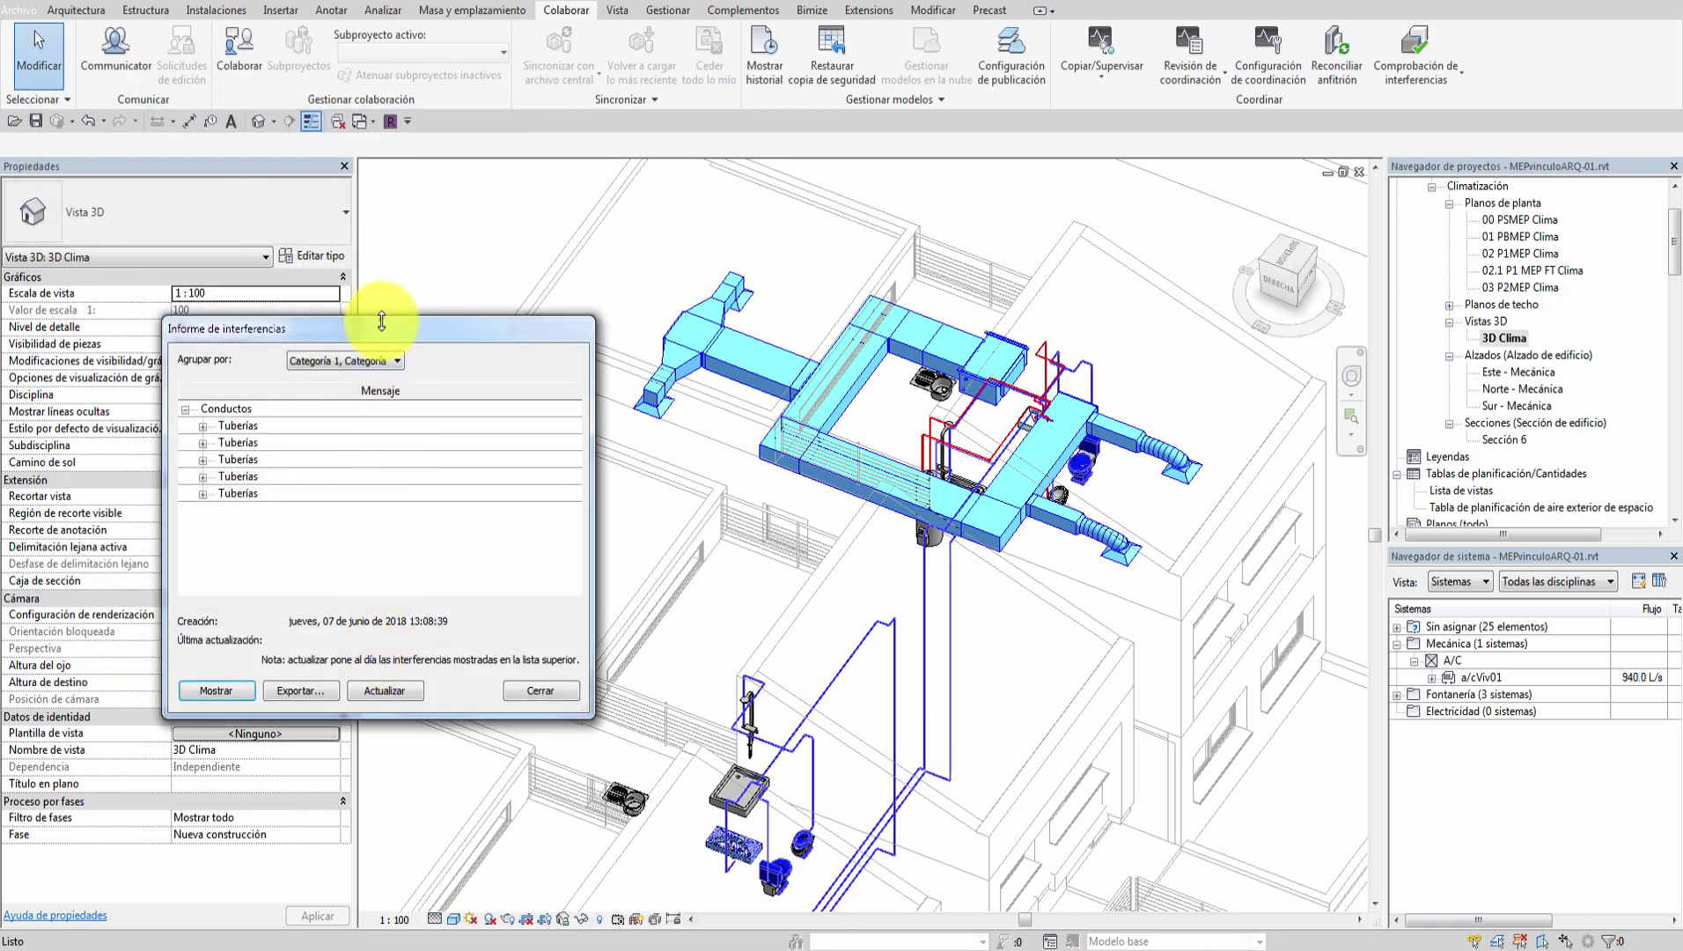
Step: Toggle the report grouping, expand the first clash and highlight the rectangular duct elbow
{"action": "left_click_drag", "start_coordinate": [409, 341], "coordinate": [372, 132]}
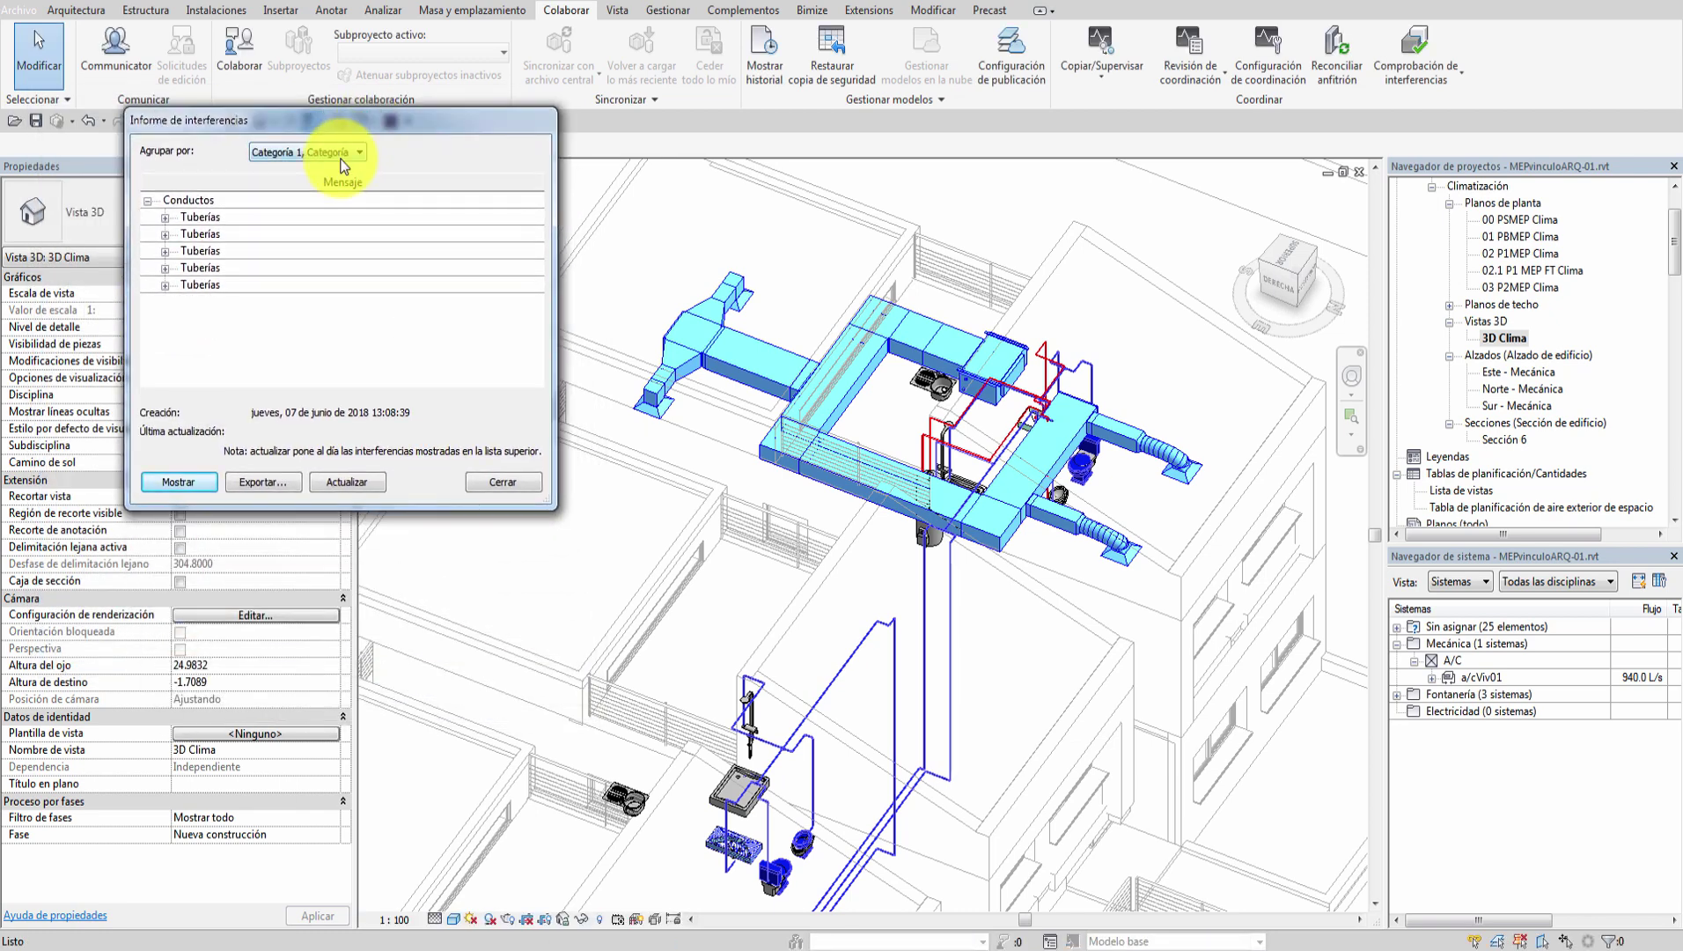
{"action": "left_click", "coordinate": [348, 153]}
{"action": "left_click", "coordinate": [337, 180]}
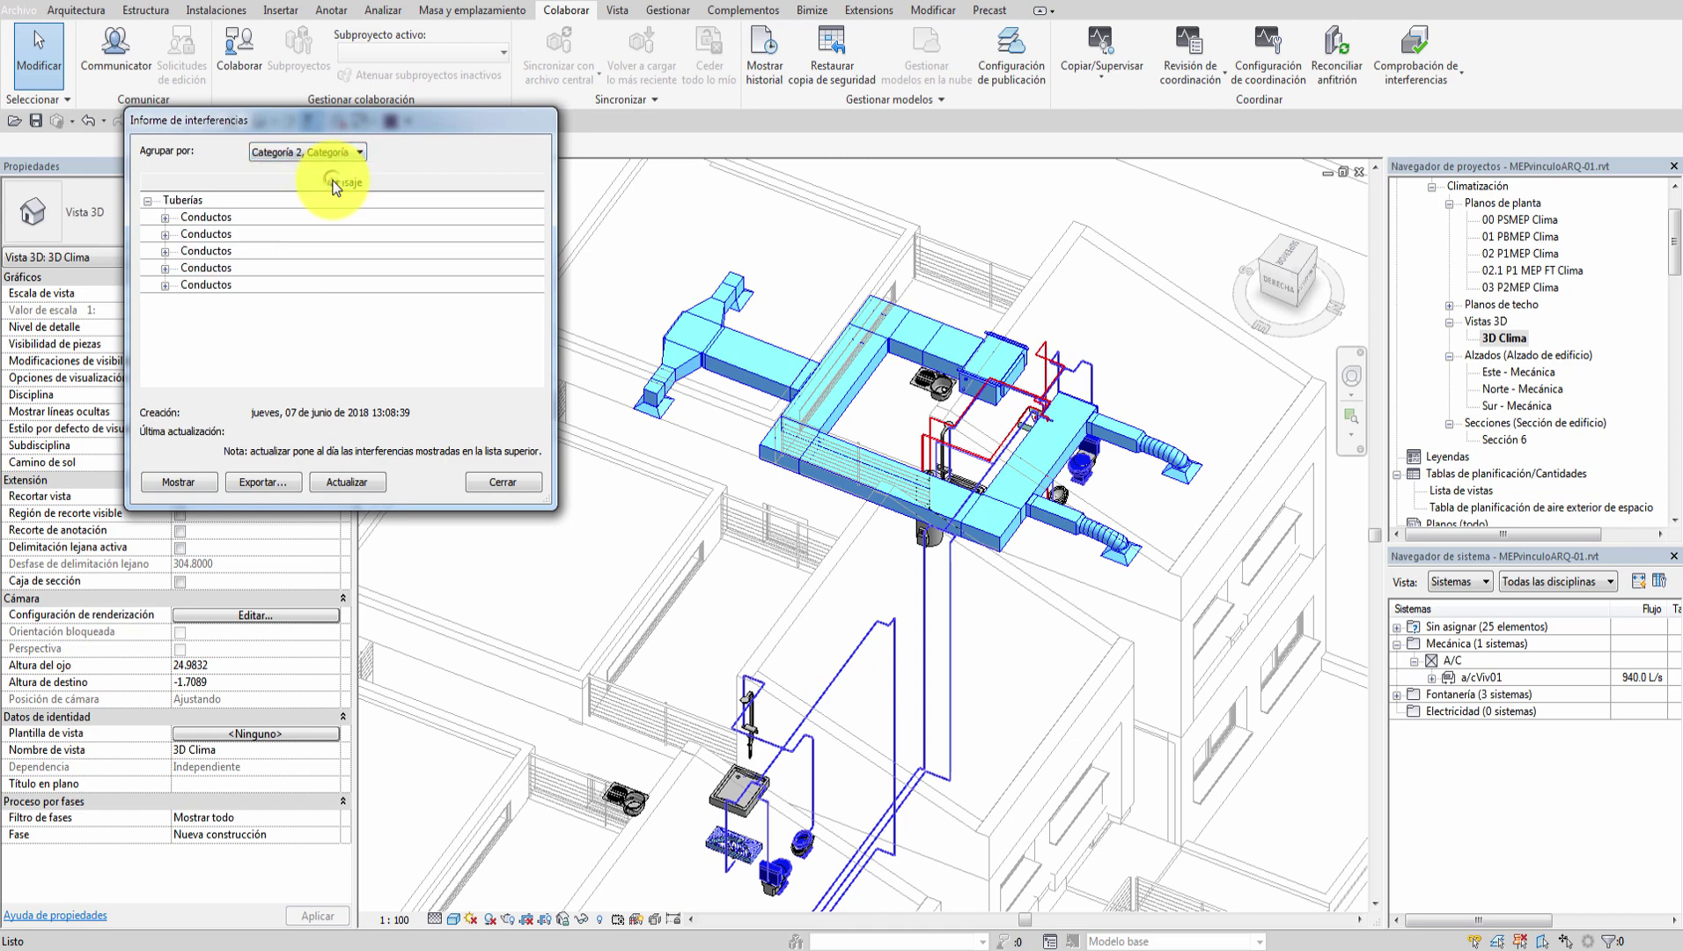
{"action": "left_click", "coordinate": [333, 152]}
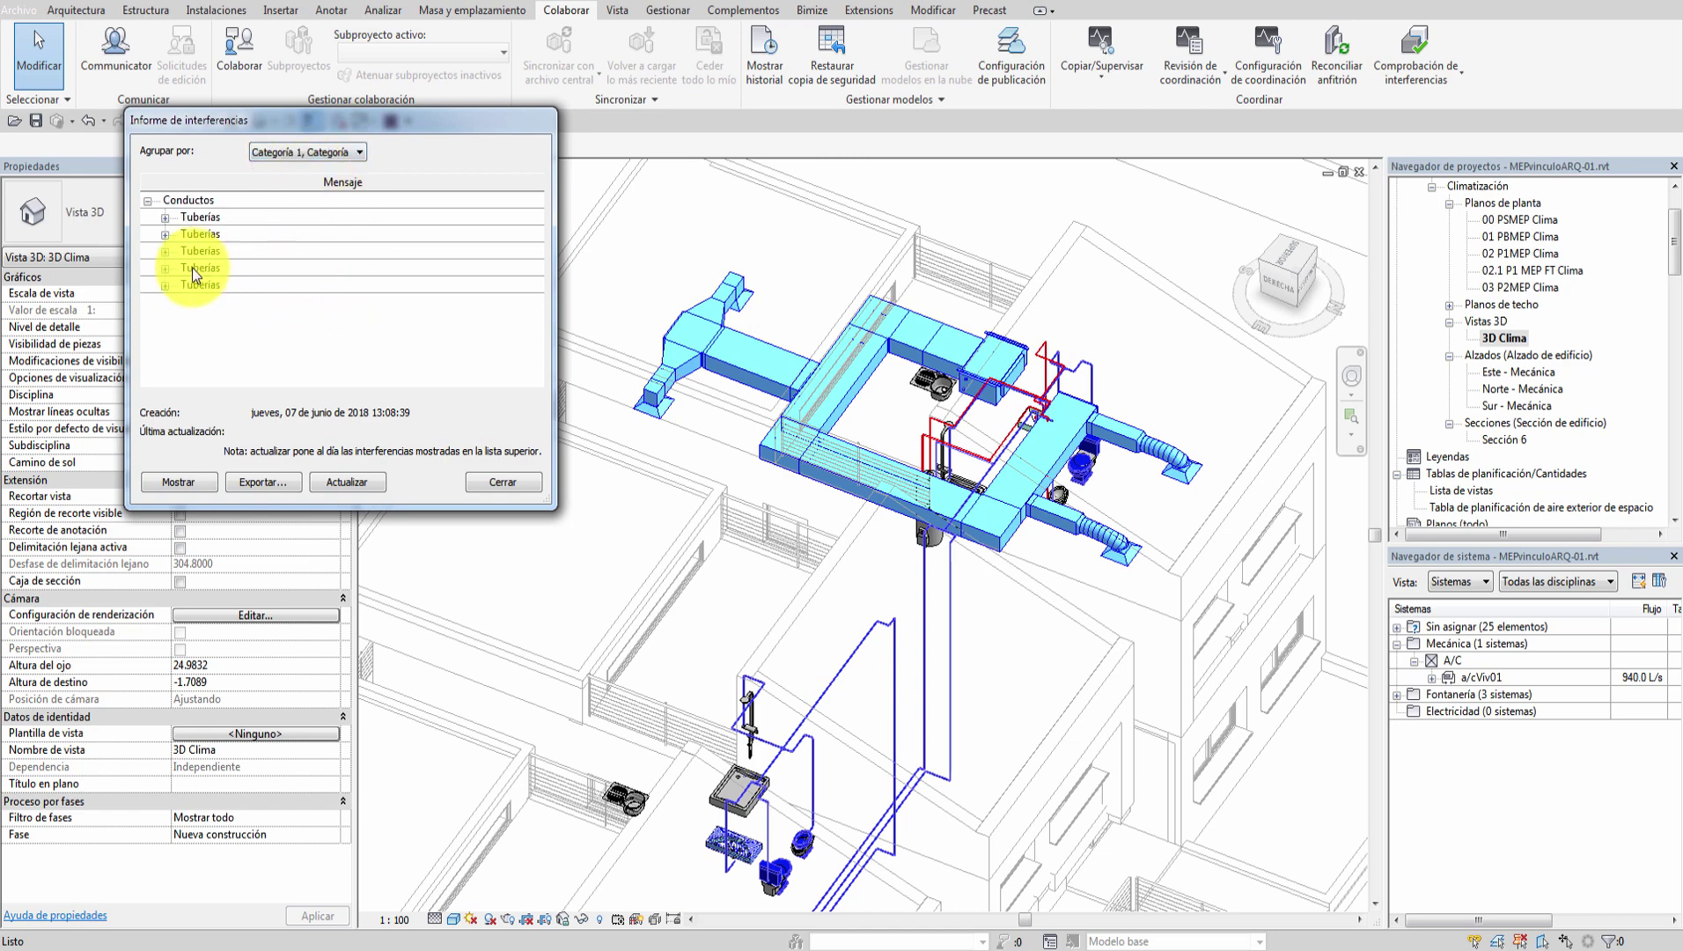
{"action": "left_click", "coordinate": [164, 217]}
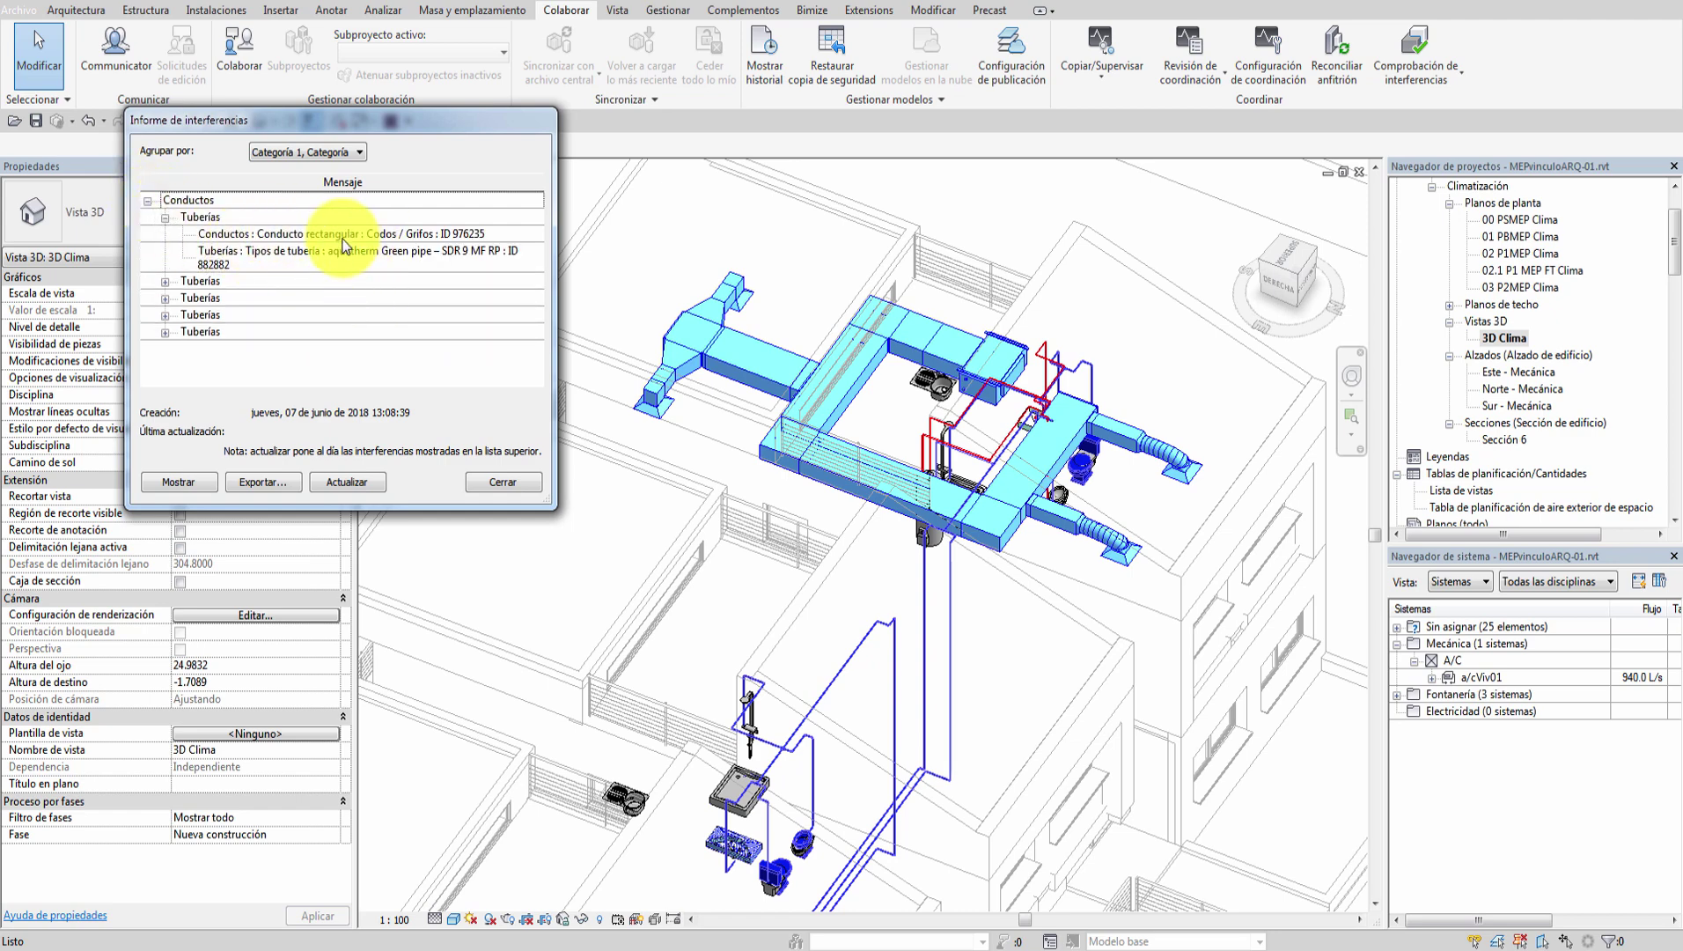
{"action": "left_click", "coordinate": [272, 235]}
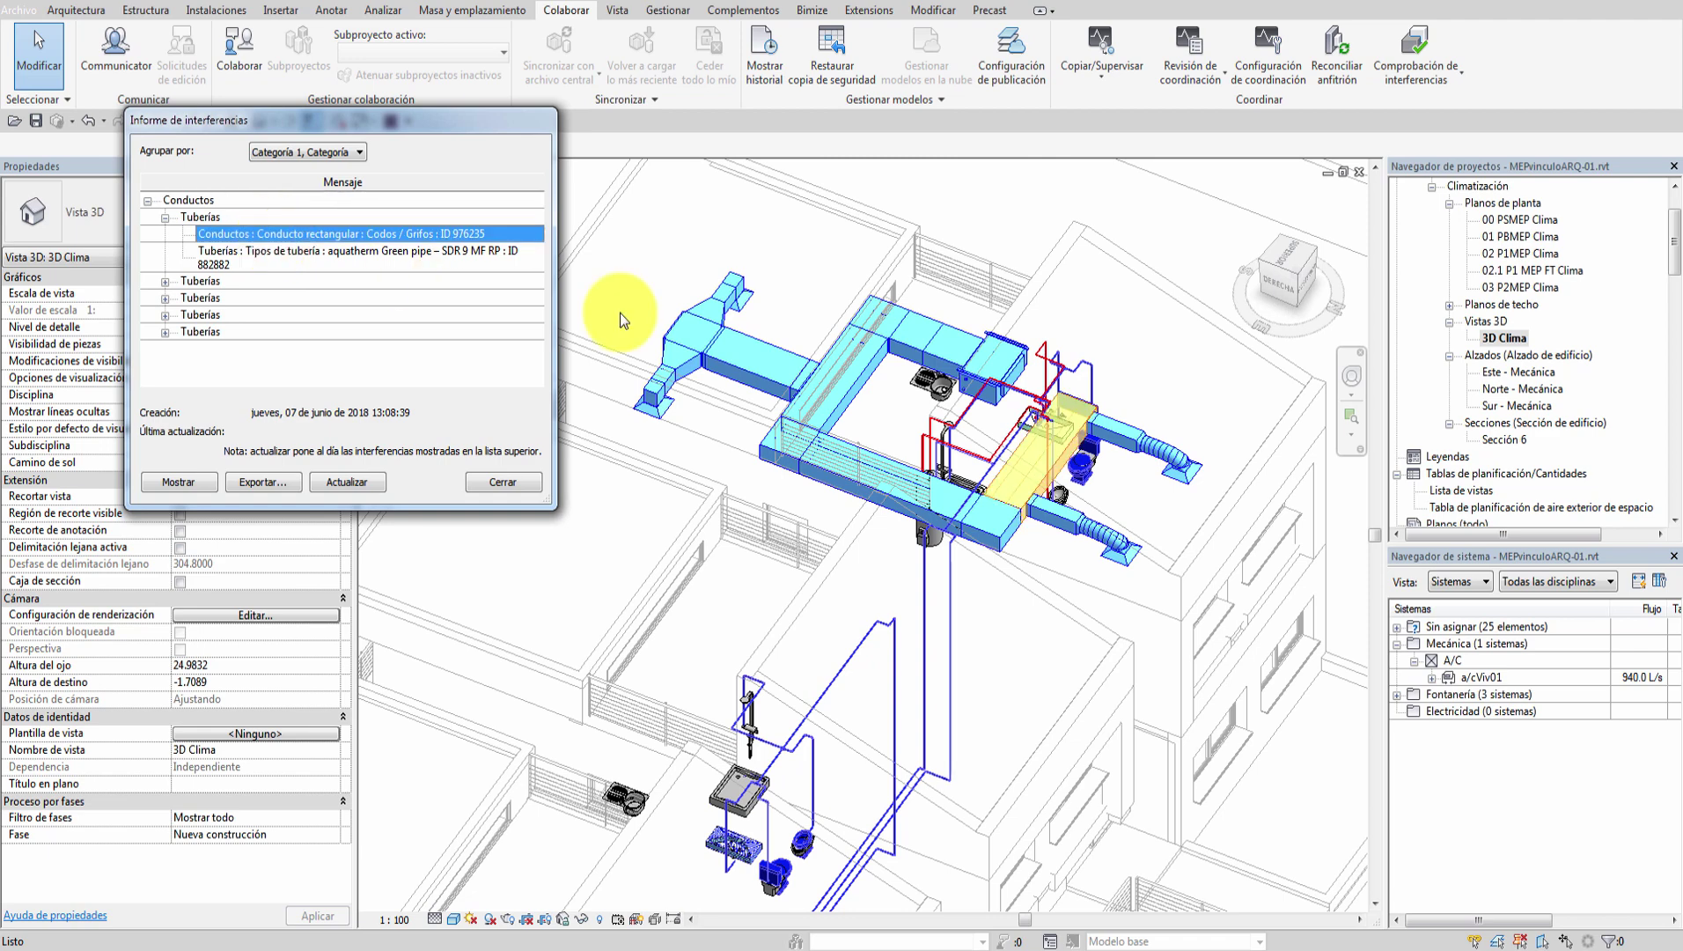
Step: Highlight the clashing duct and aquatherm pipe of the first clash in the 3D view
{"action": "left_click", "coordinate": [235, 253]}
{"action": "left_click", "coordinate": [1078, 493]}
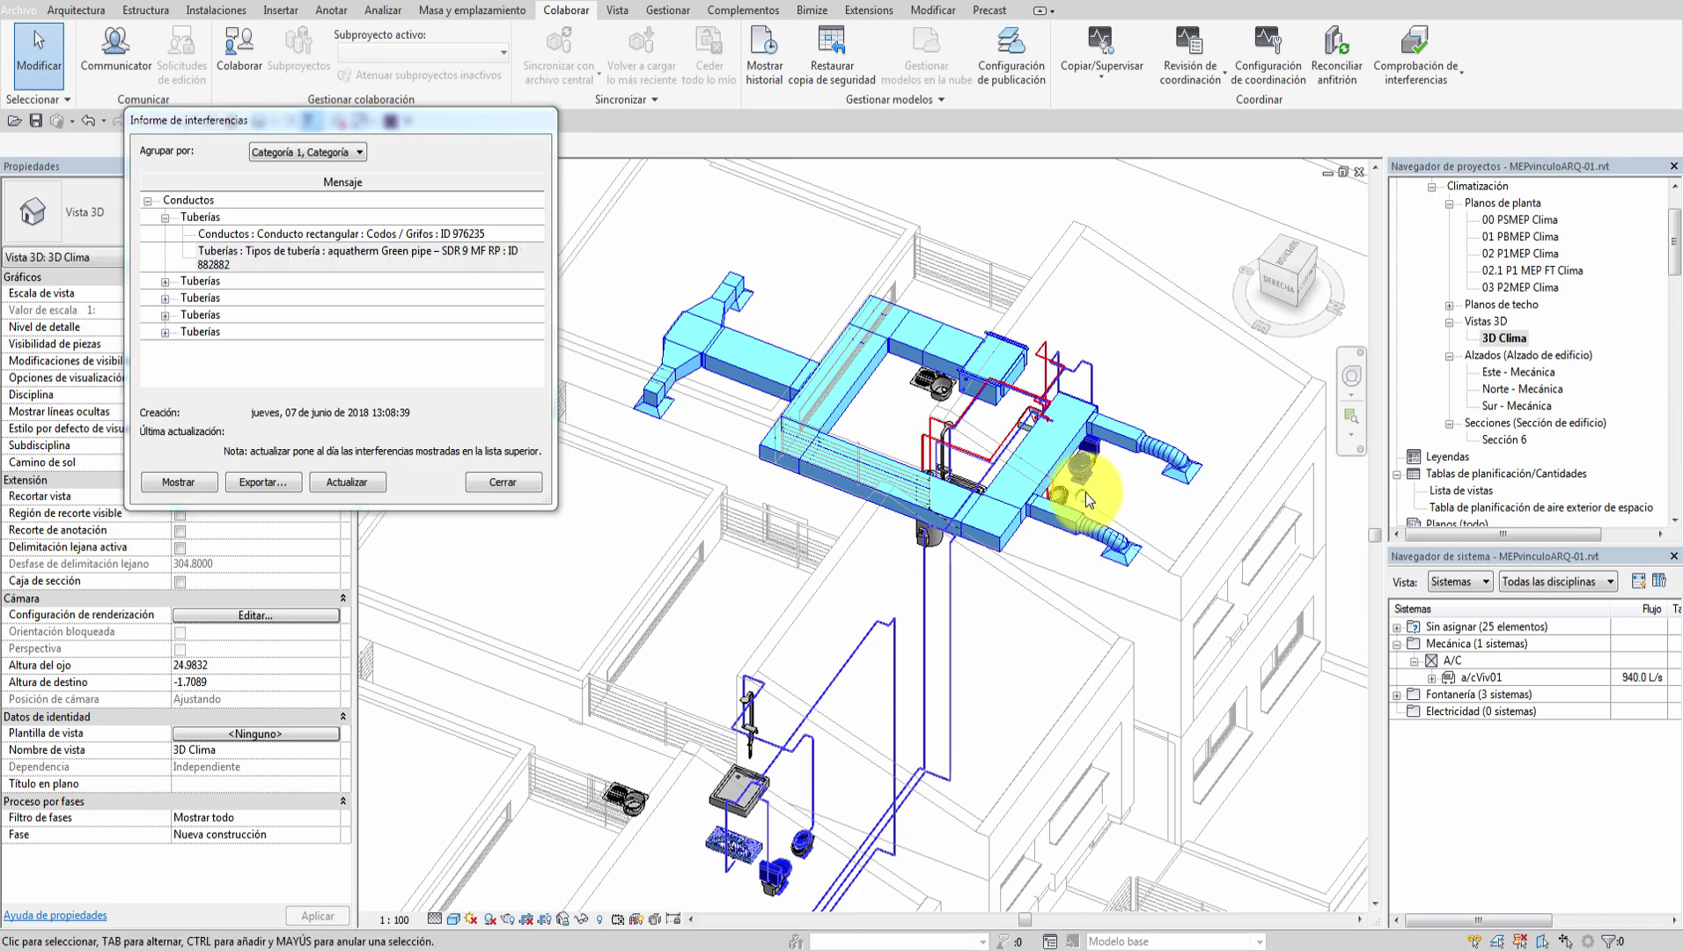
{"action": "scroll", "coordinate": [1084, 492], "scroll_direction": "up", "scroll_amount": 3}
{"action": "scroll", "coordinate": [1082, 489], "scroll_direction": "up", "scroll_amount": 3}
{"action": "mouse_move", "coordinate": [1230, 535]}
{"action": "middle_mouse_down"}
{"action": "mouse_move", "coordinate": [1271, 528]}
{"action": "mouse_move", "coordinate": [1014, 488]}
{"action": "mouse_move", "coordinate": [1203, 545]}
{"action": "middle_mouse_up"}
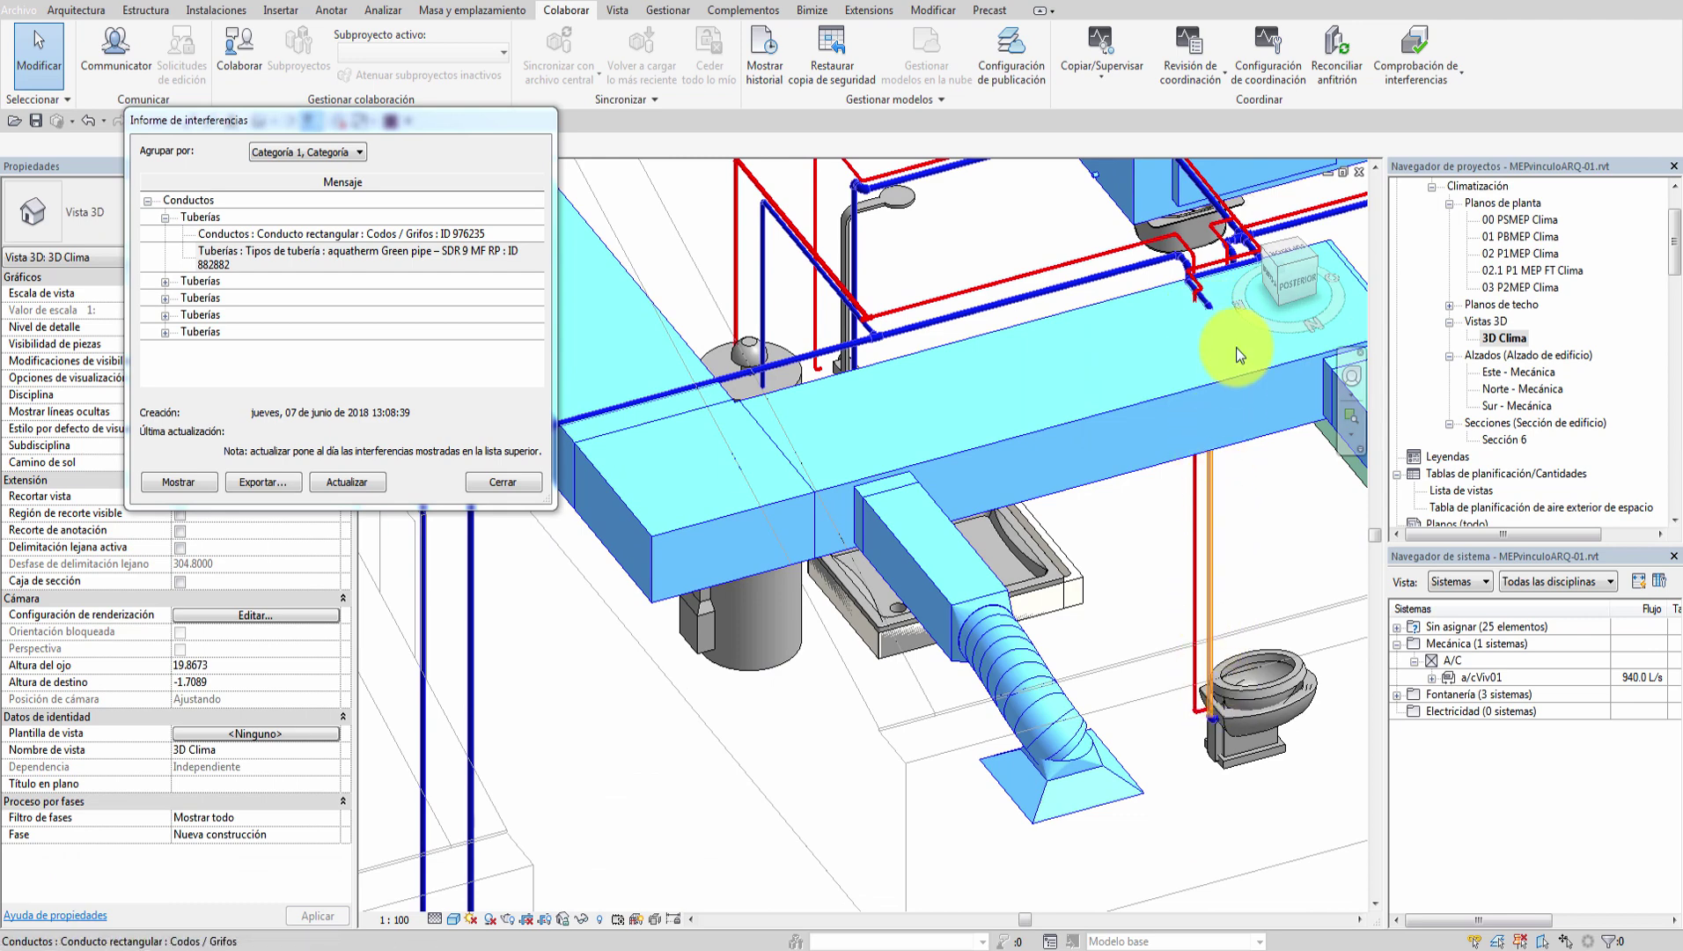
{"action": "left_click", "coordinate": [378, 233]}
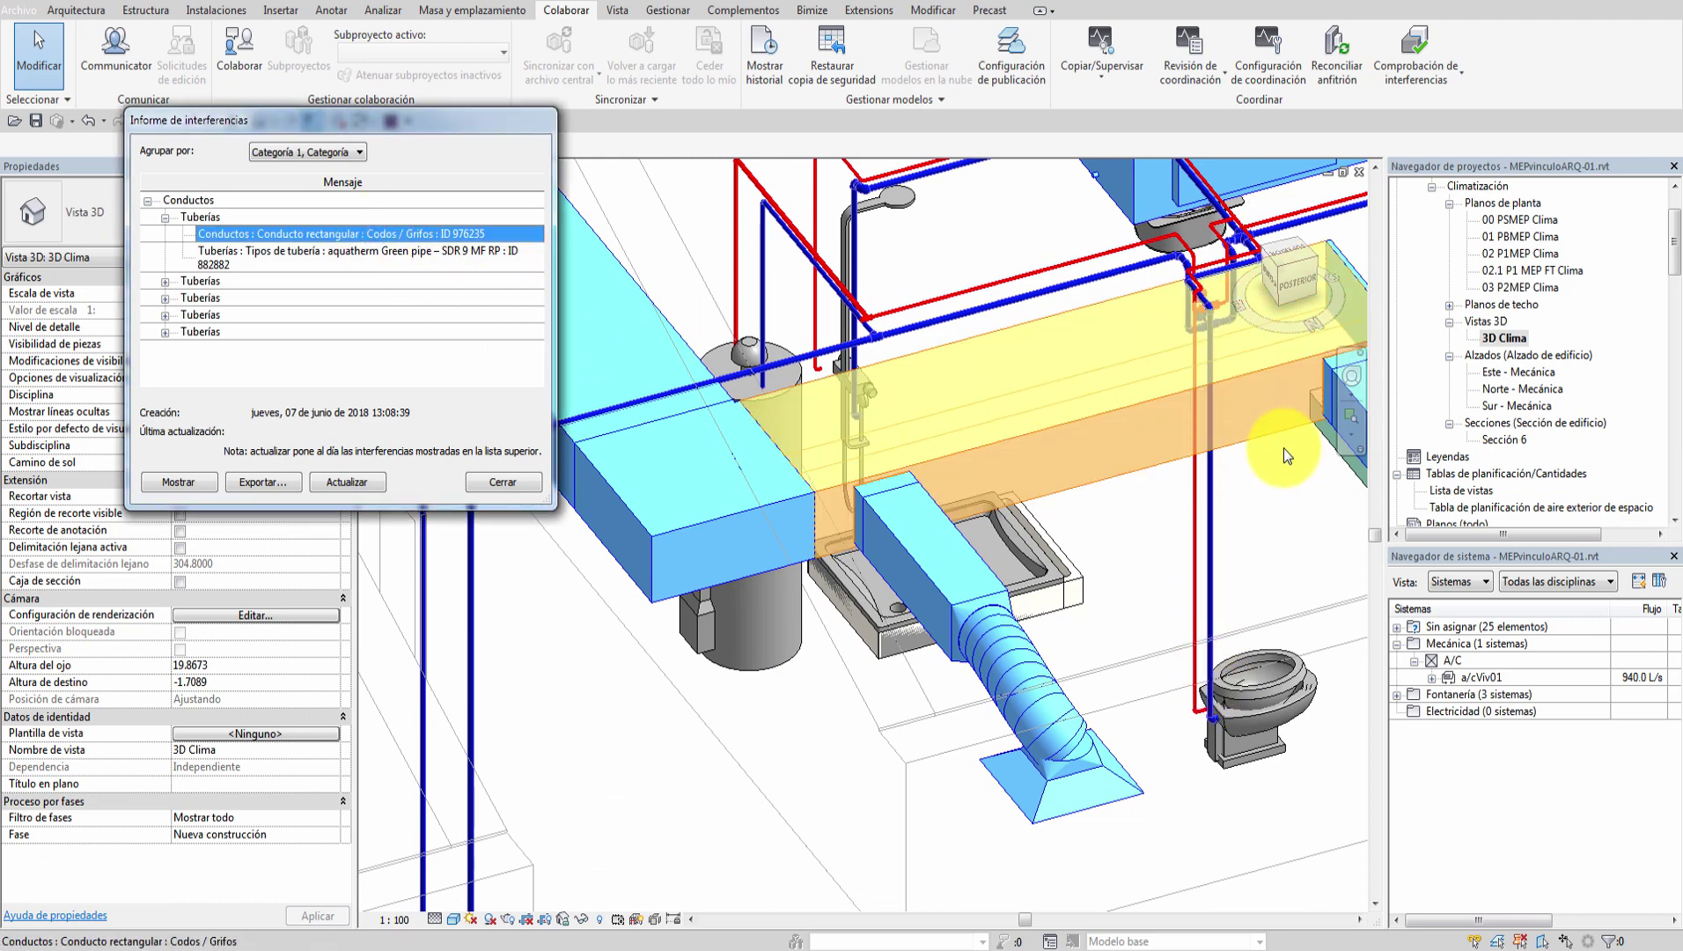
{"action": "left_click", "coordinate": [413, 257]}
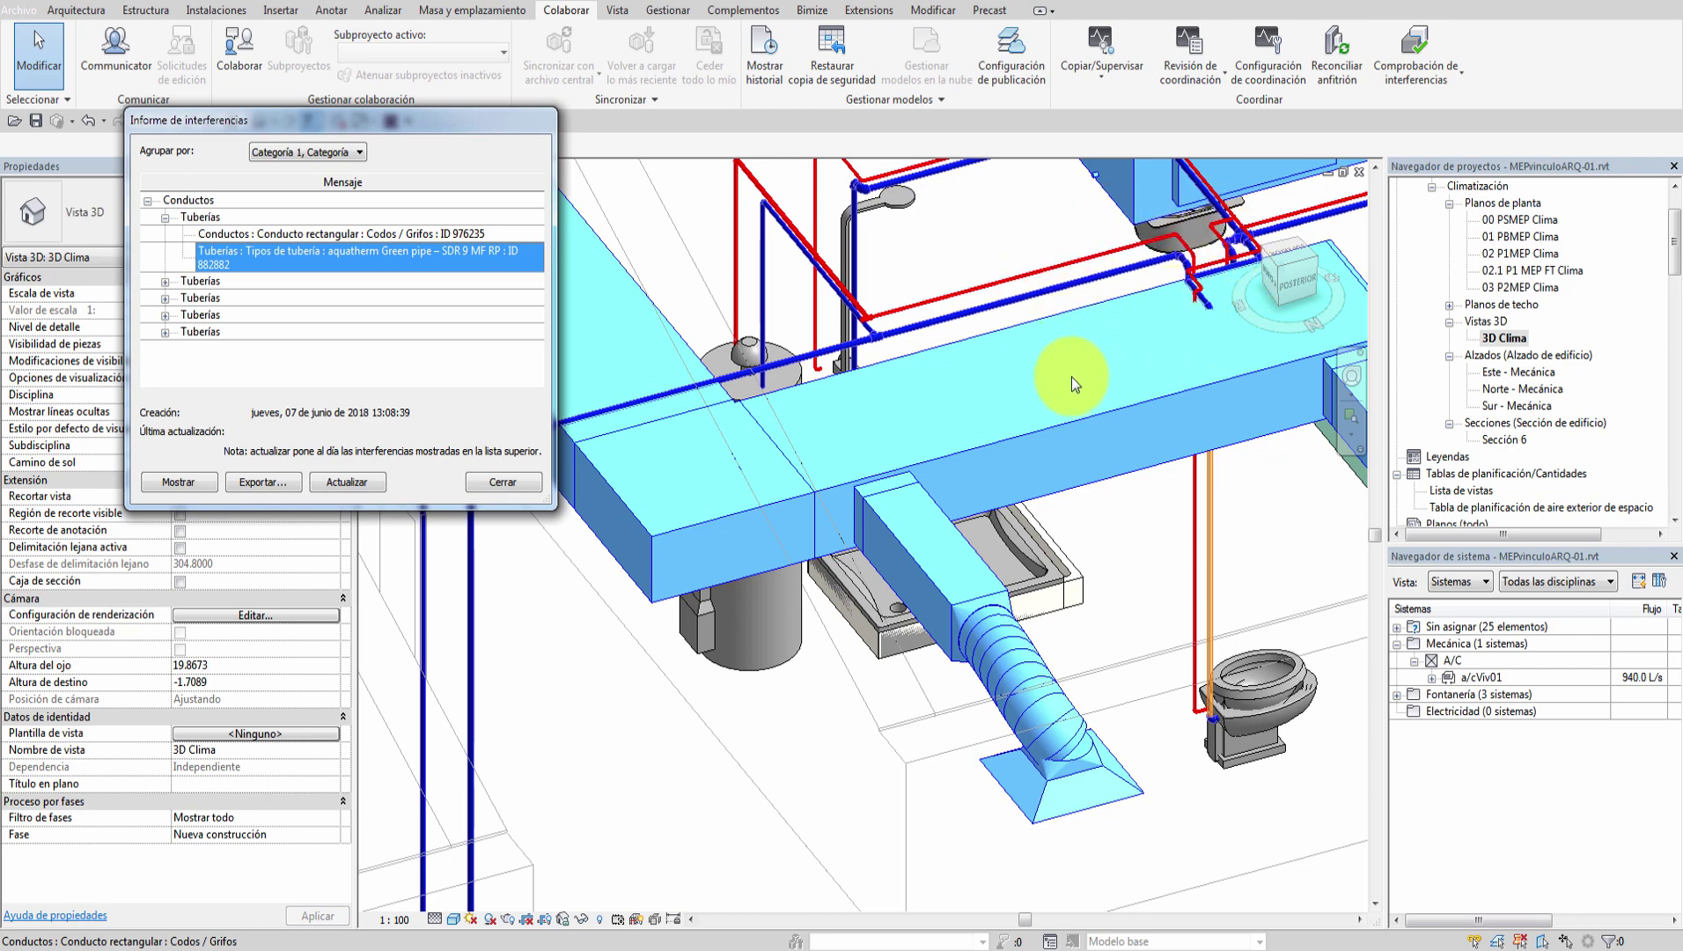
Step: Show the clashing pipe, letting Revit search closed views and open 02 P1MEP
{"action": "left_click", "coordinate": [178, 481]}
{"action": "left_click", "coordinate": [178, 482]}
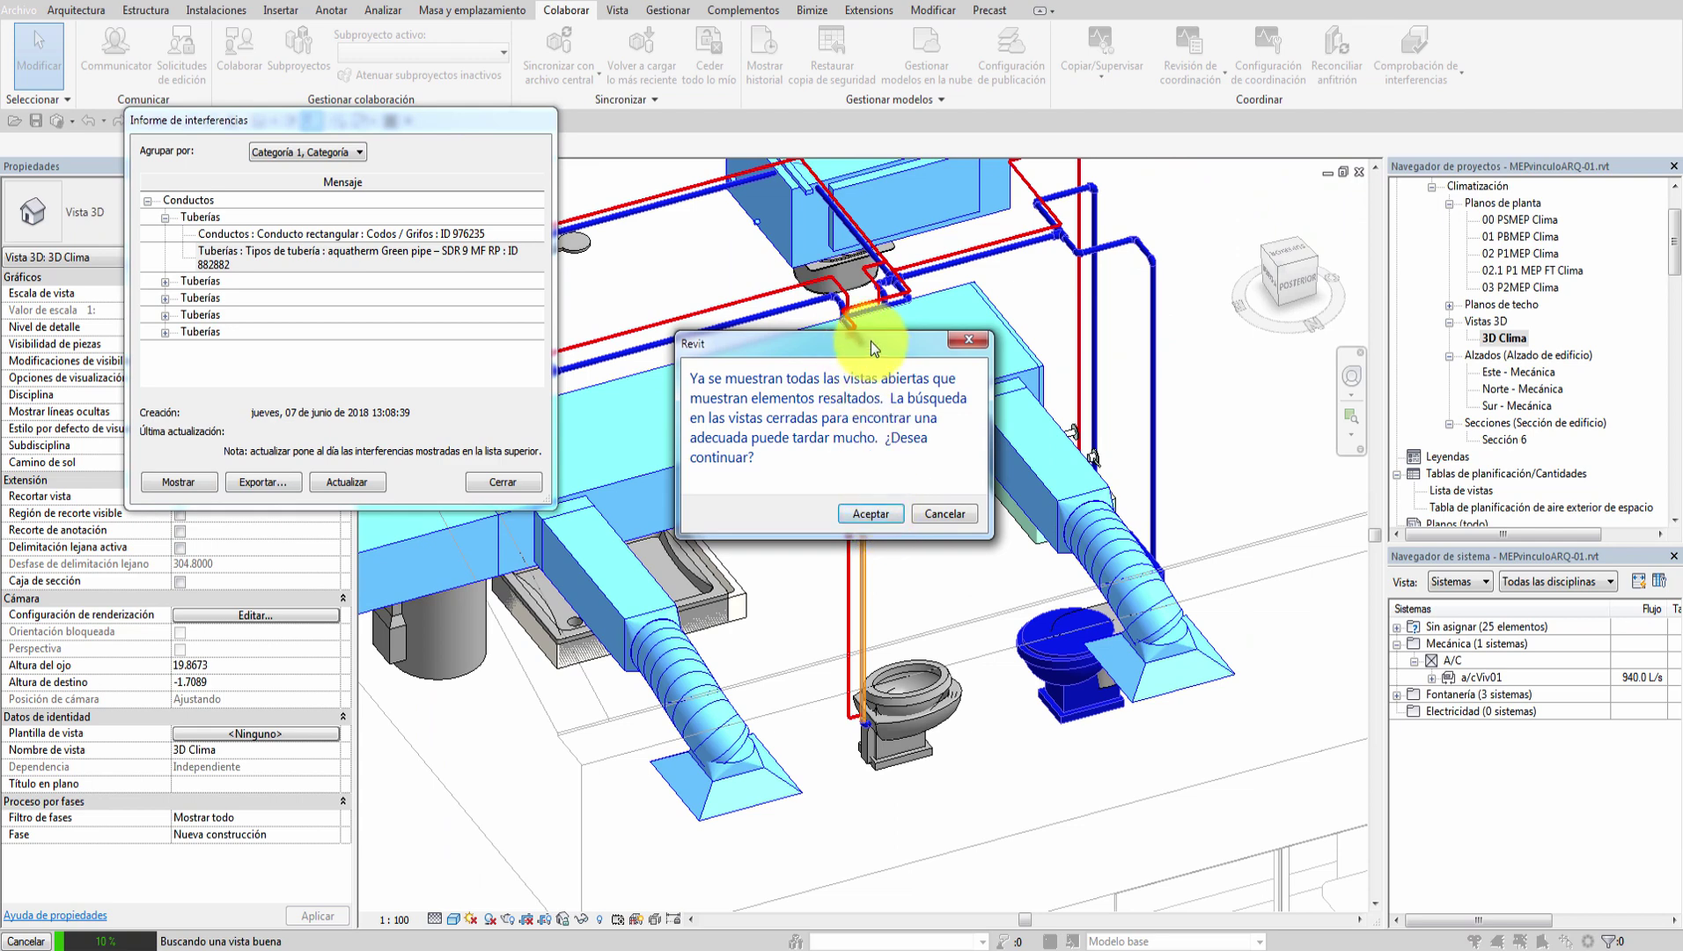
{"action": "left_click_drag", "start_coordinate": [878, 344], "coordinate": [1268, 213]}
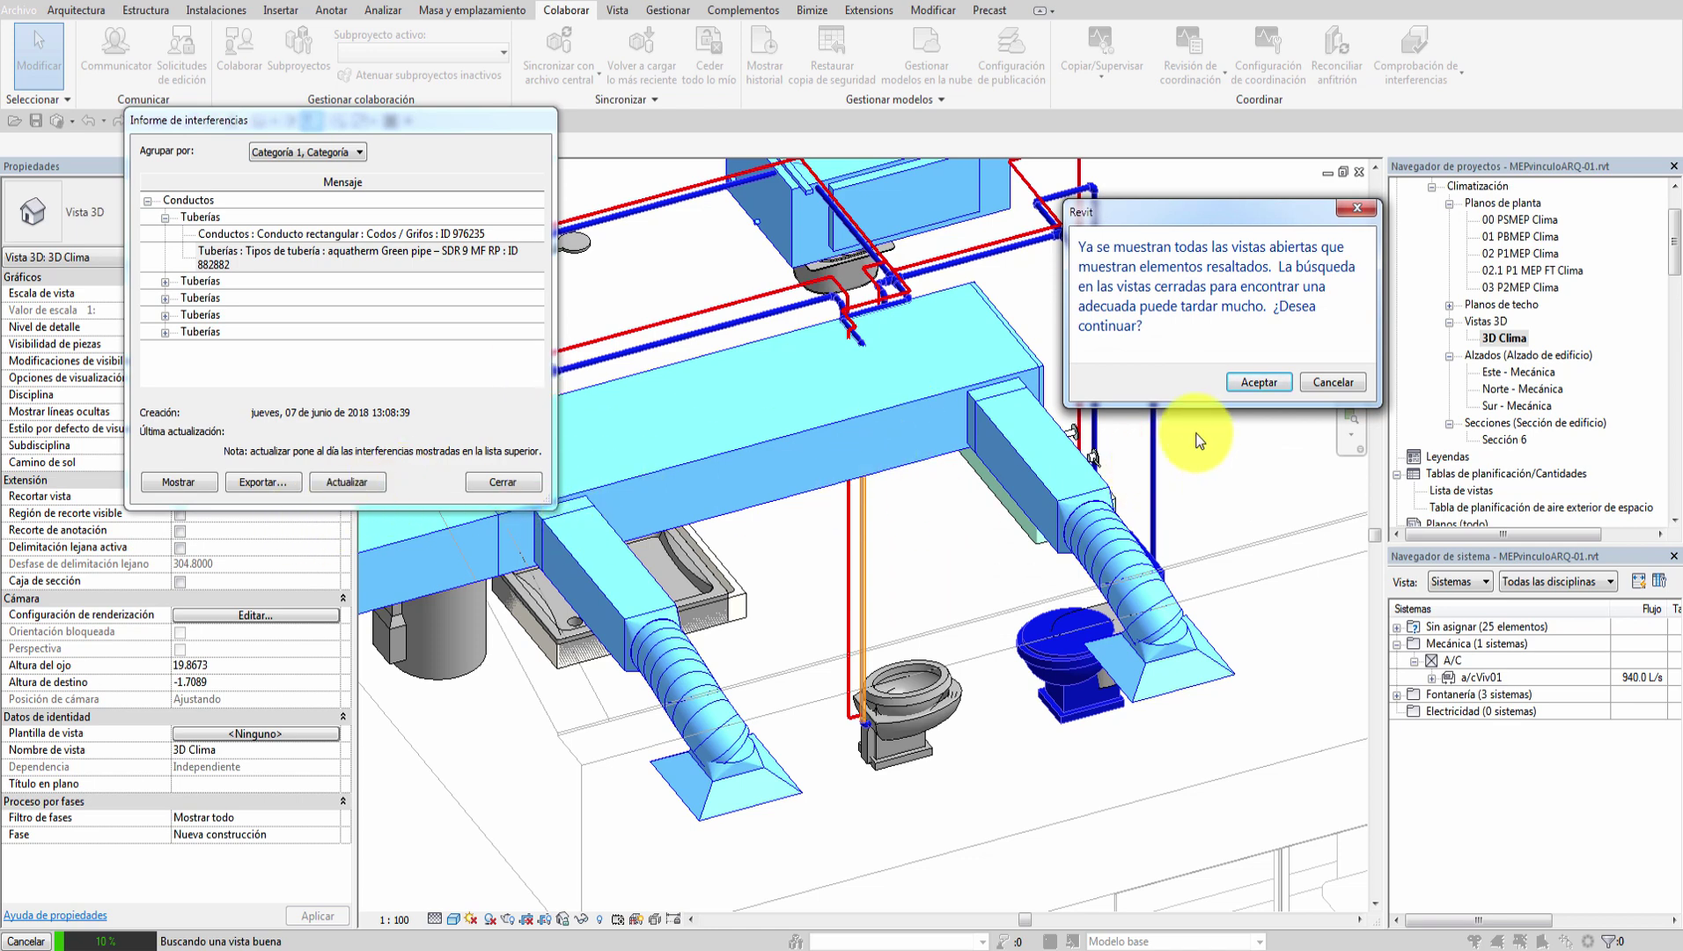
{"action": "left_click", "coordinate": [1251, 380]}
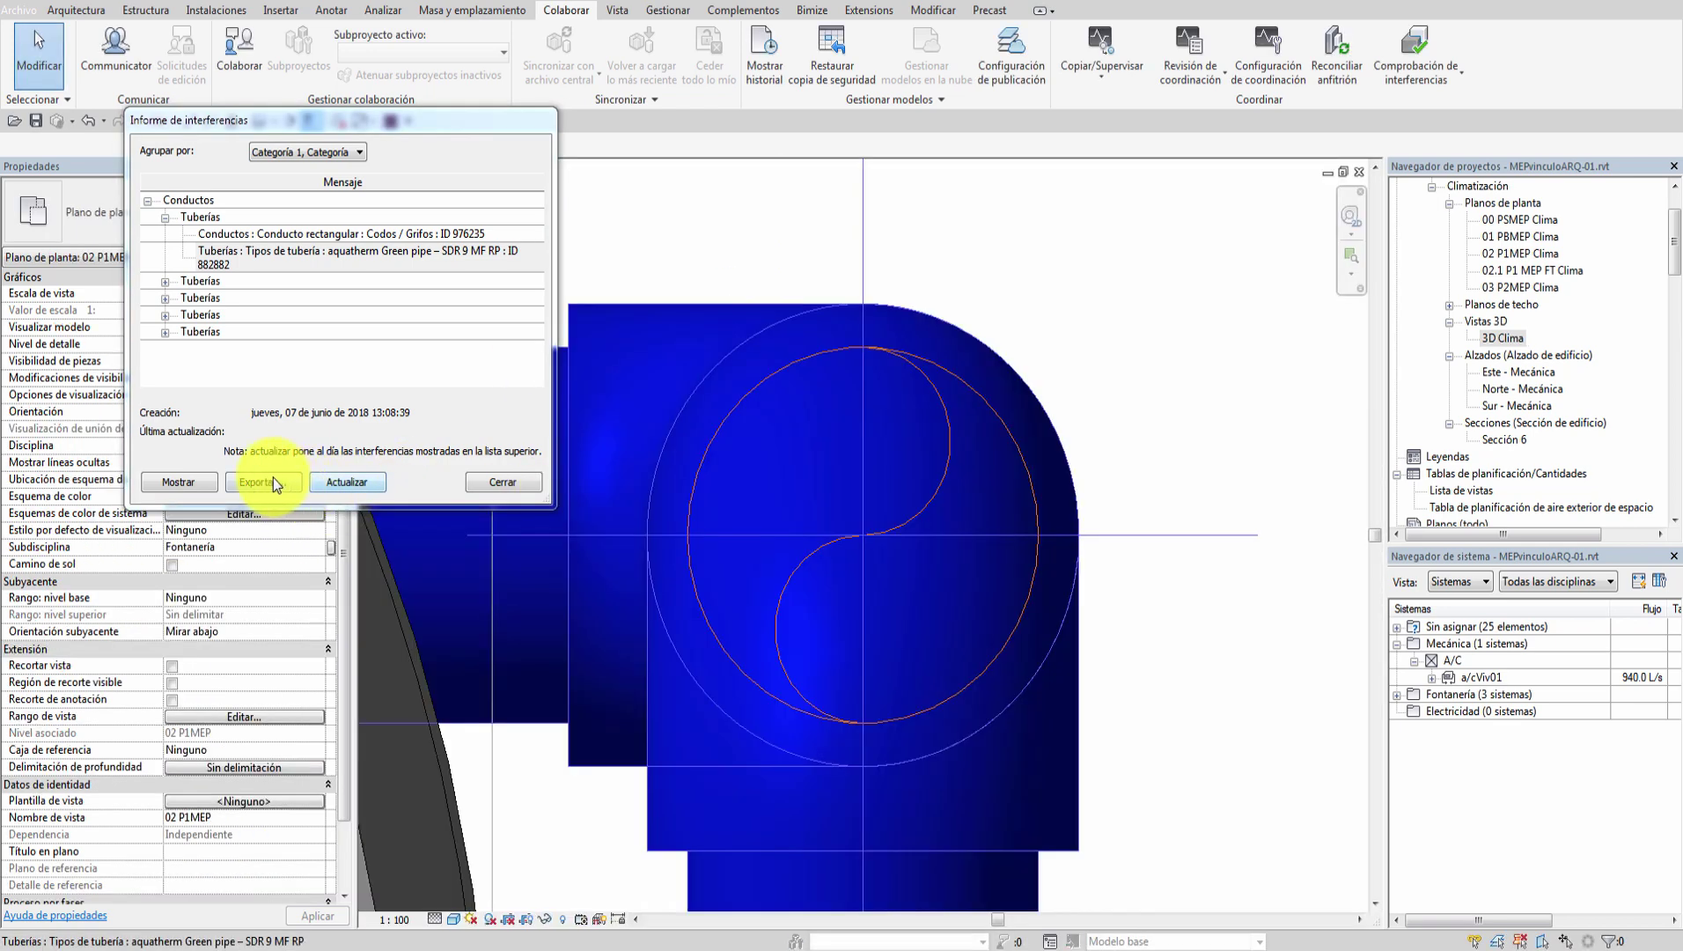
{"action": "left_click", "coordinate": [263, 483]}
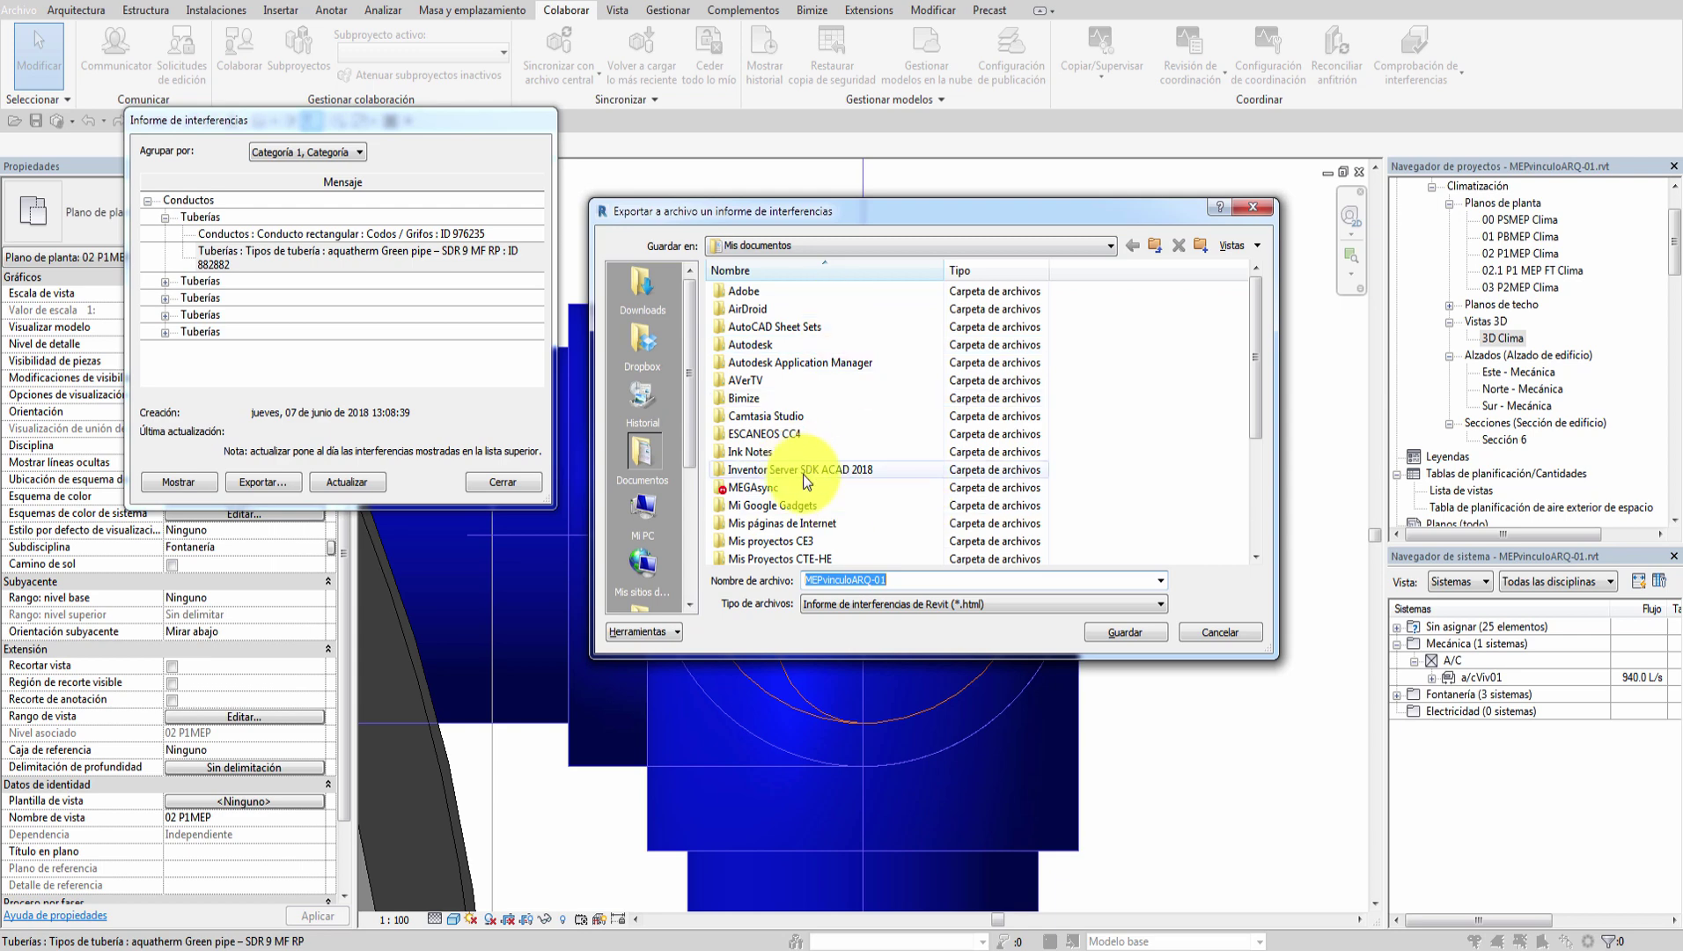
{"action": "left_click", "coordinate": [980, 603]}
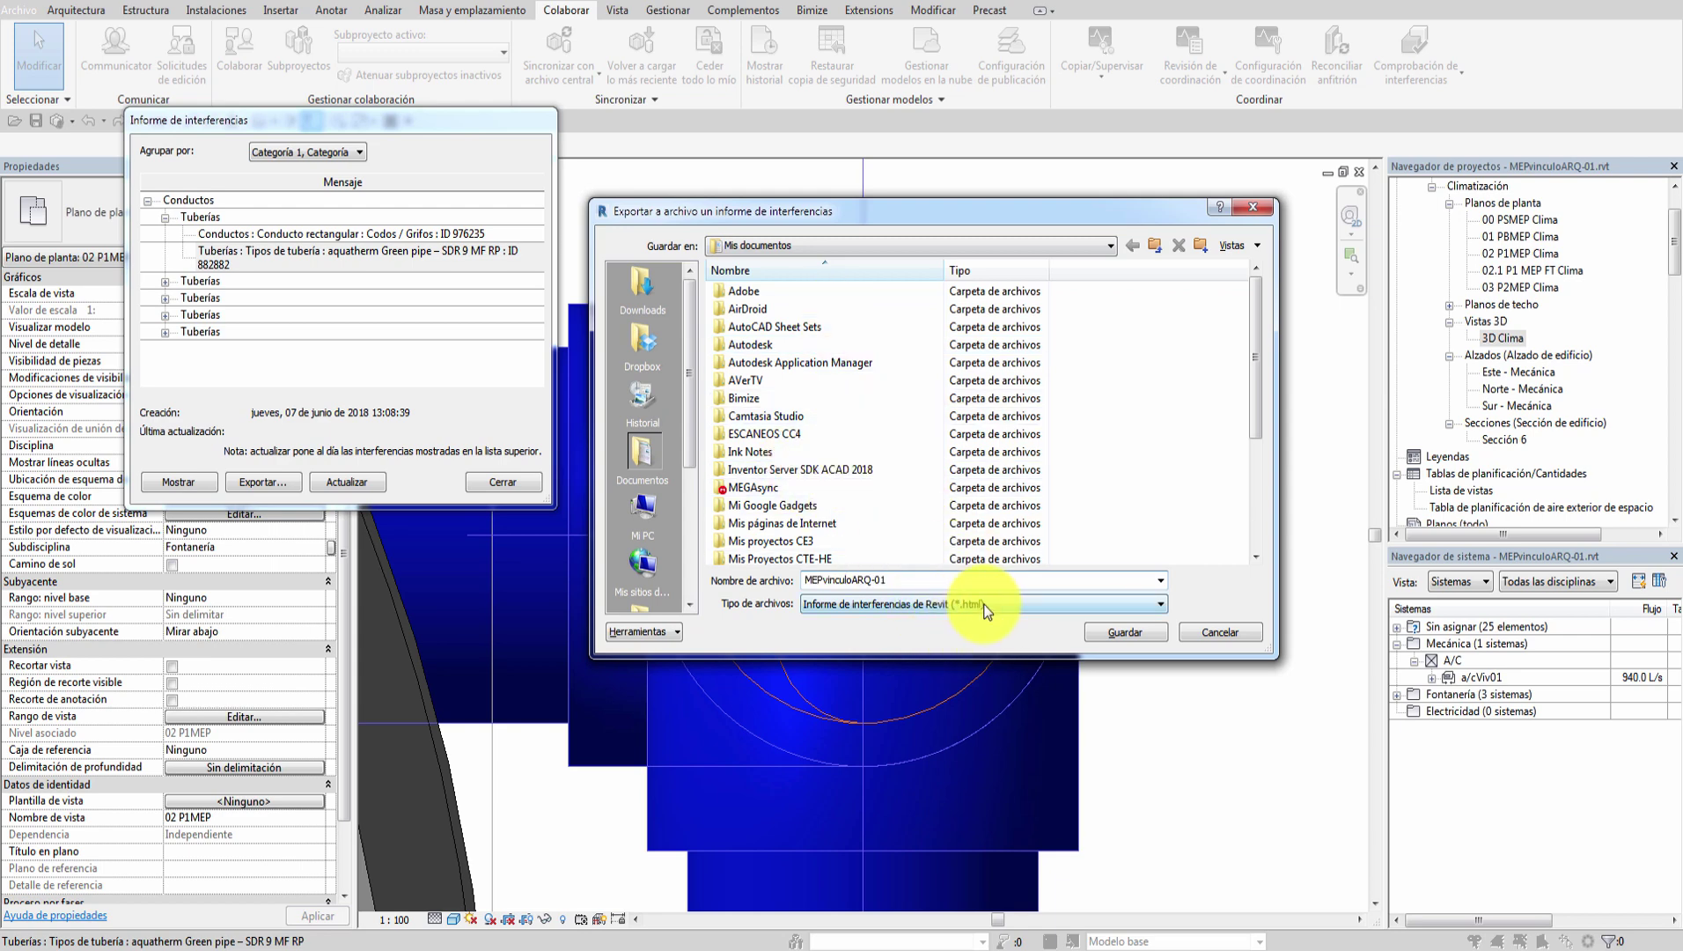
{"action": "left_click", "coordinate": [979, 618]}
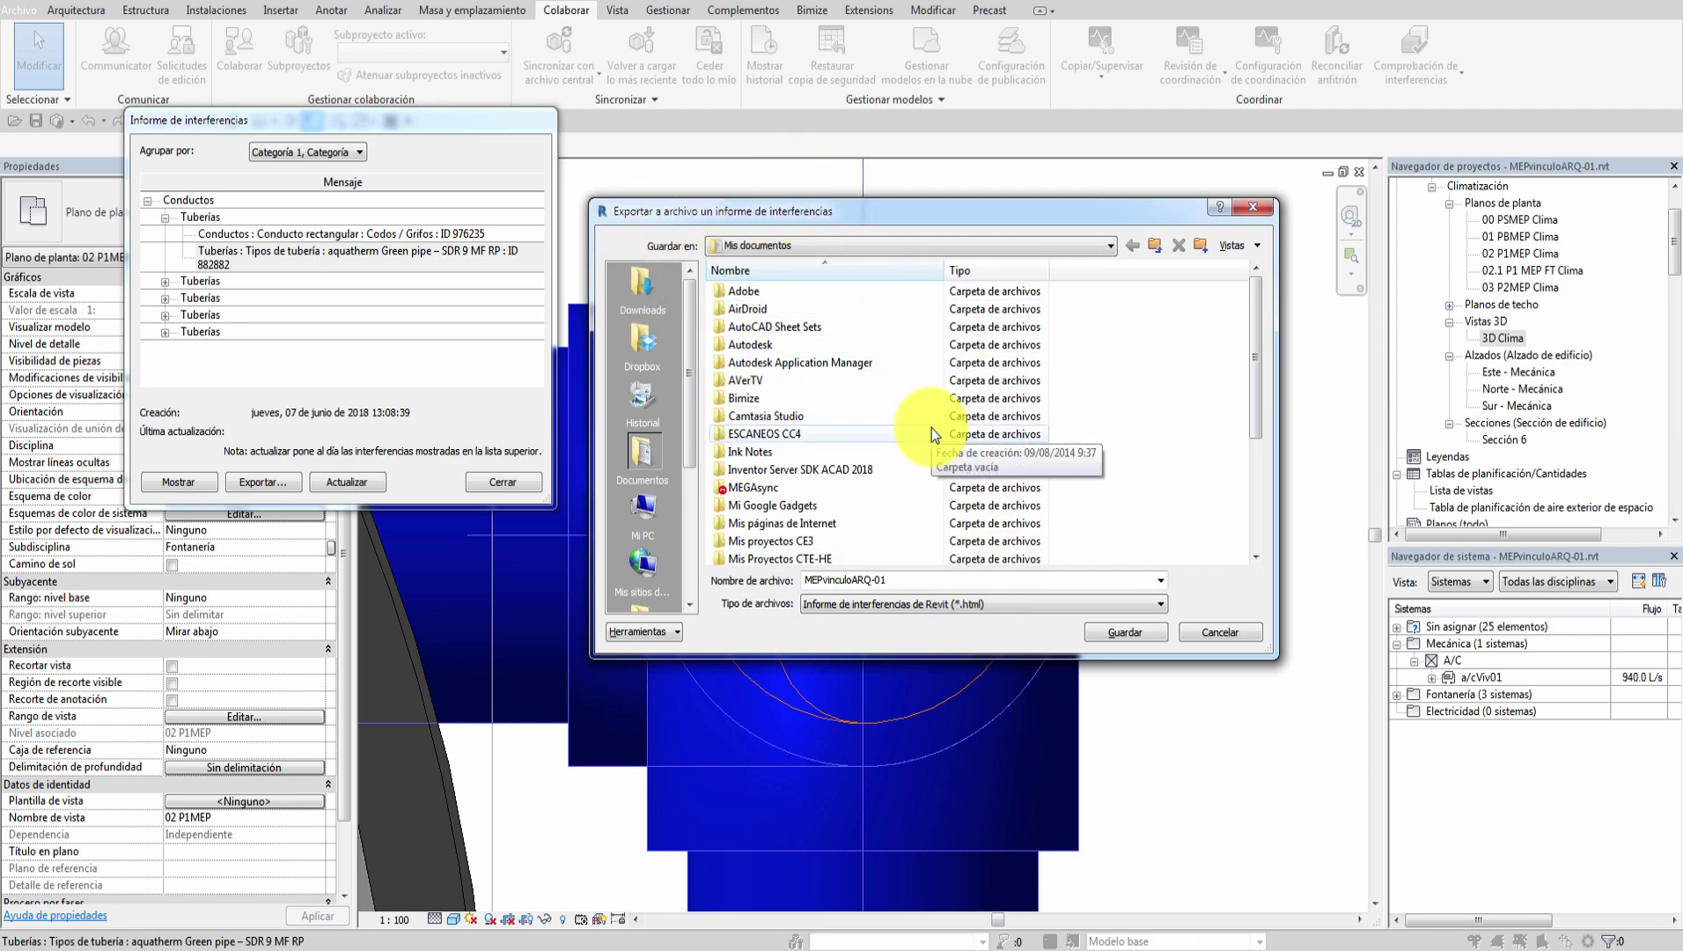
{"action": "left_click", "coordinate": [1232, 632]}
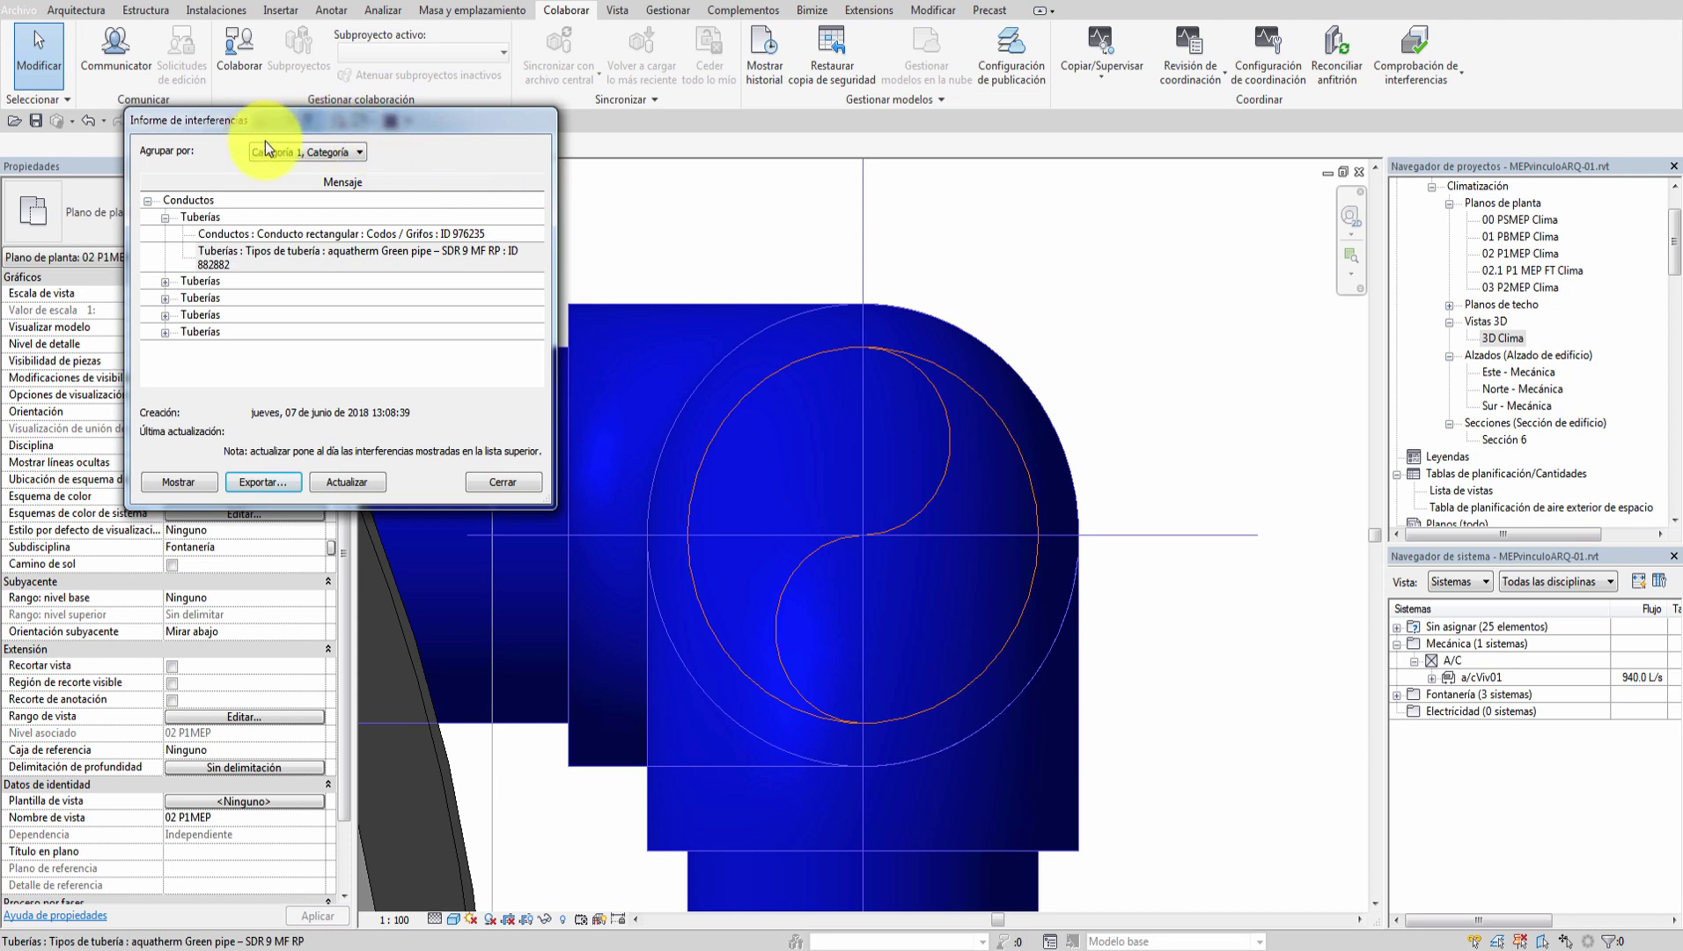
Step: Toggle grouping to Categoría 2 and back to Categoría 1, then close the report
{"action": "left_click", "coordinate": [328, 151]}
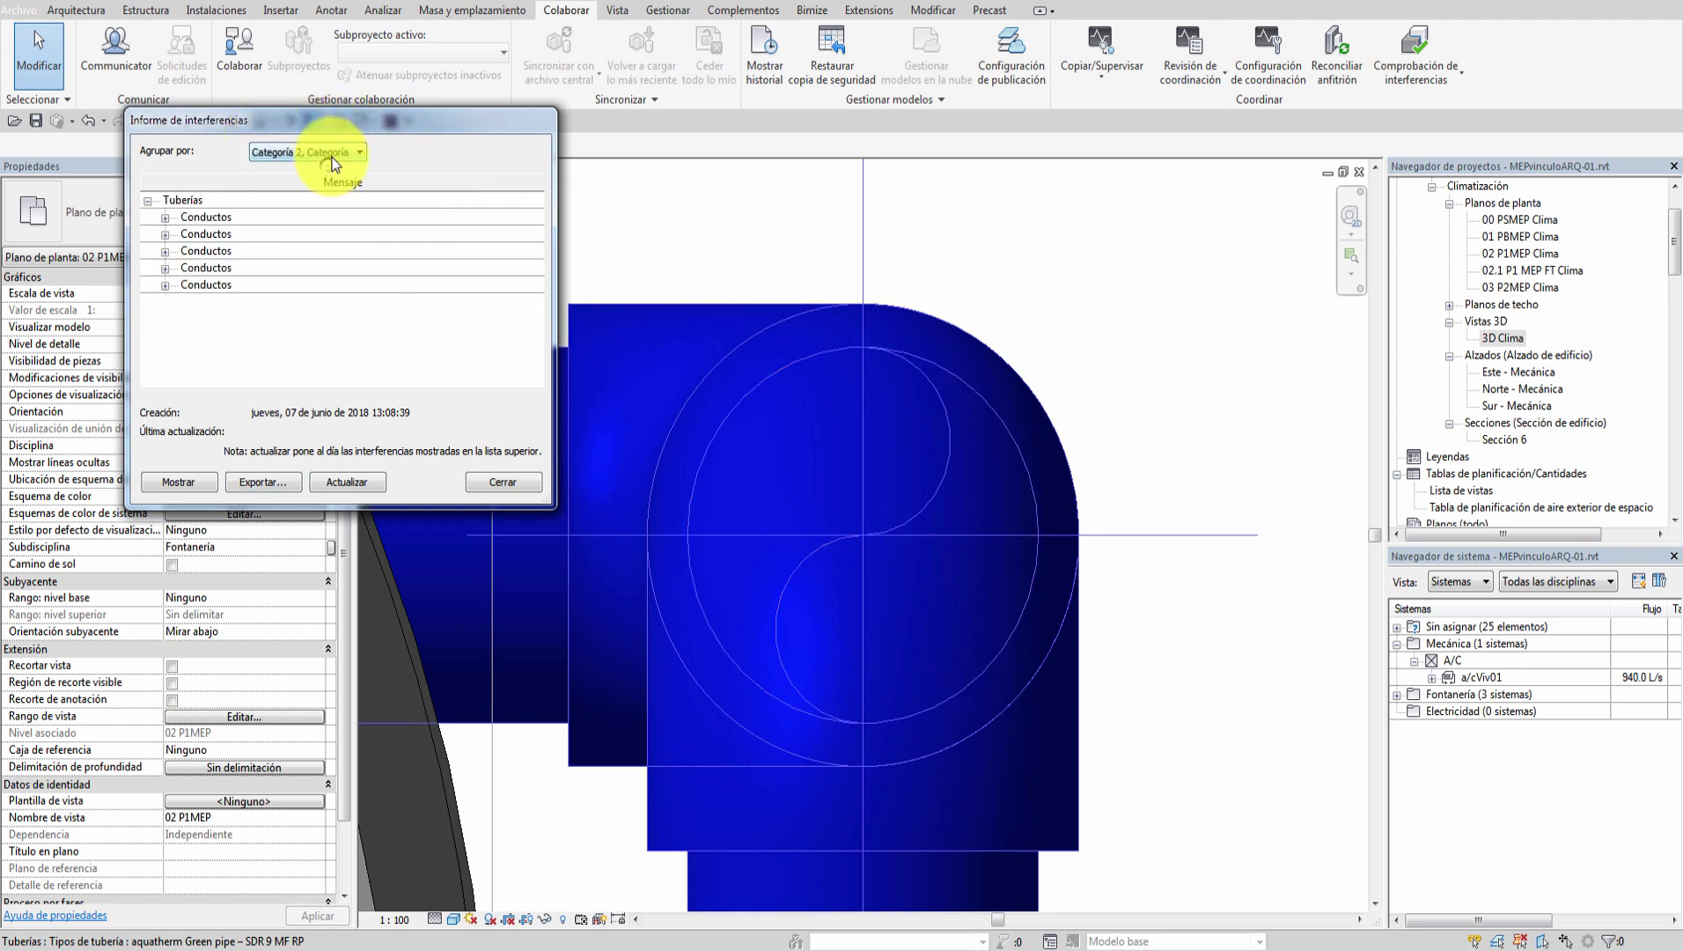
{"action": "left_click", "coordinate": [331, 151]}
{"action": "left_click", "coordinate": [331, 168]}
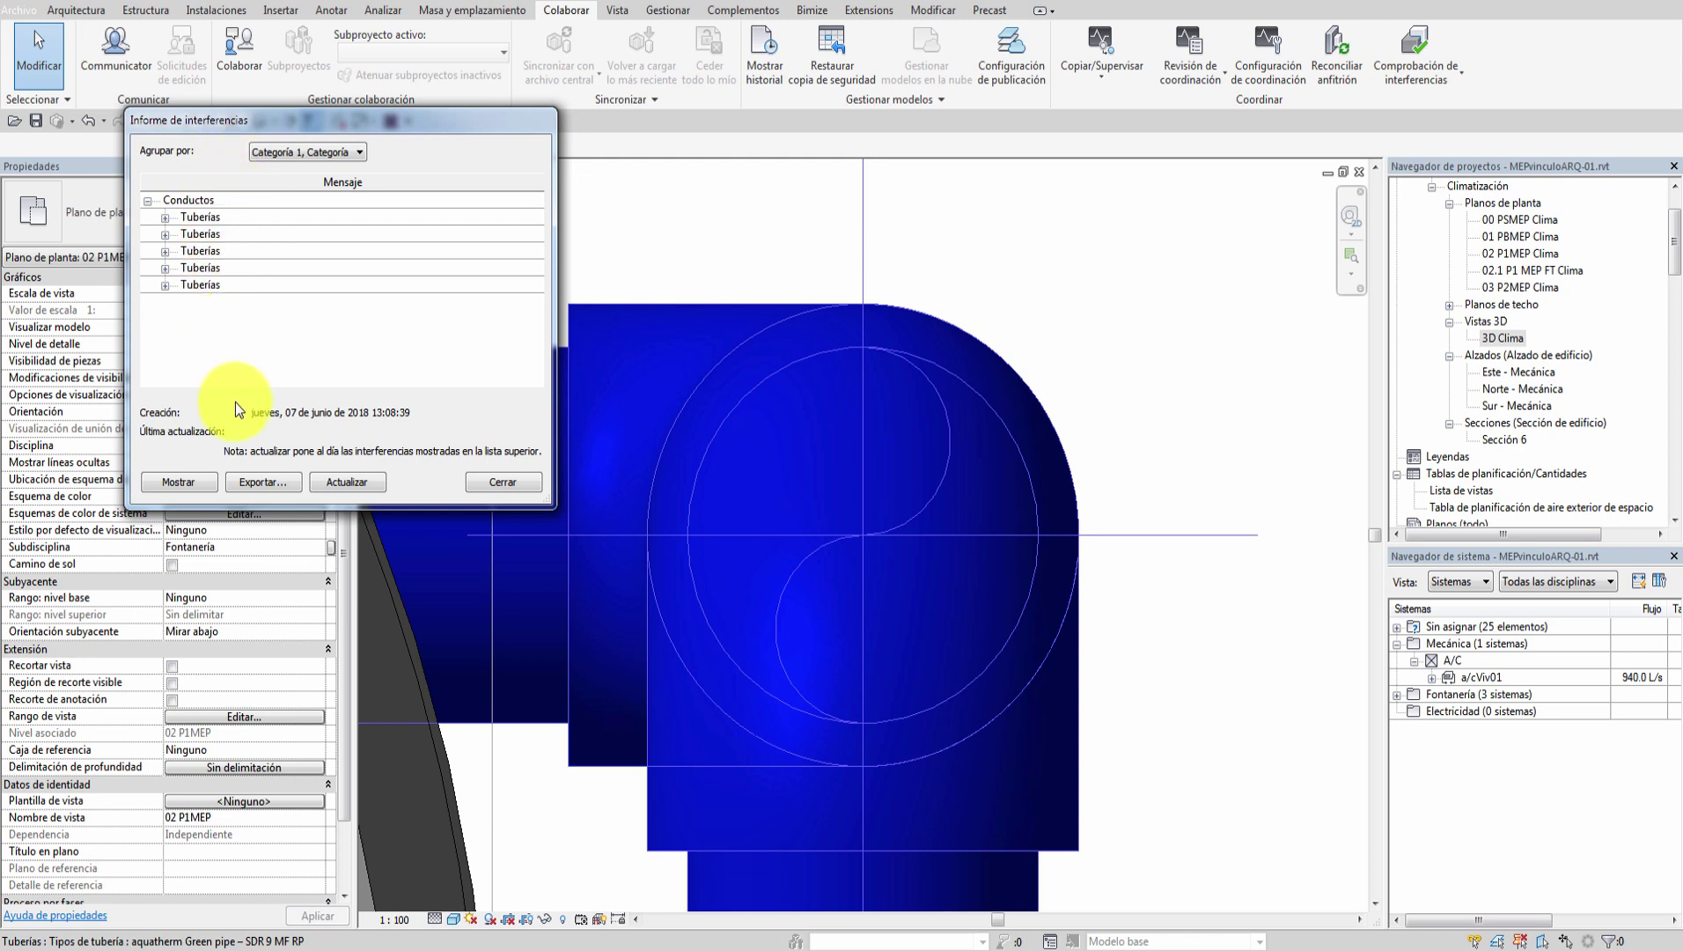
{"action": "key", "text": "Escape"}
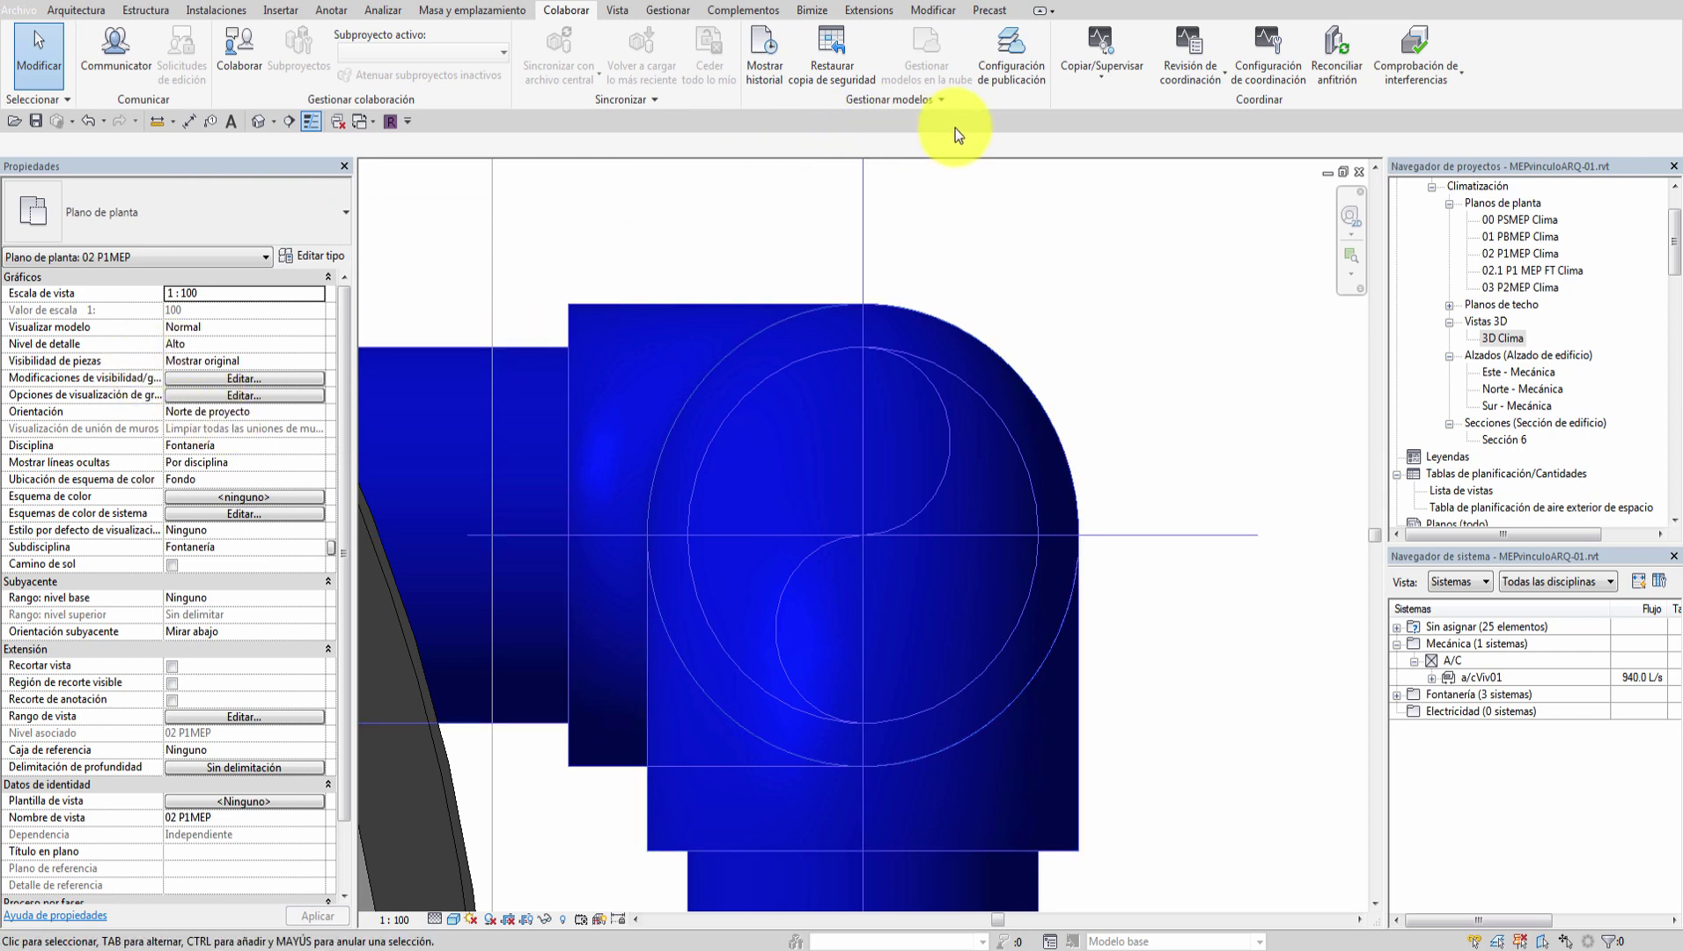
Step: Reopen the last interference report and keep its clashes grouped by ducts
{"action": "left_click", "coordinate": [1415, 64]}
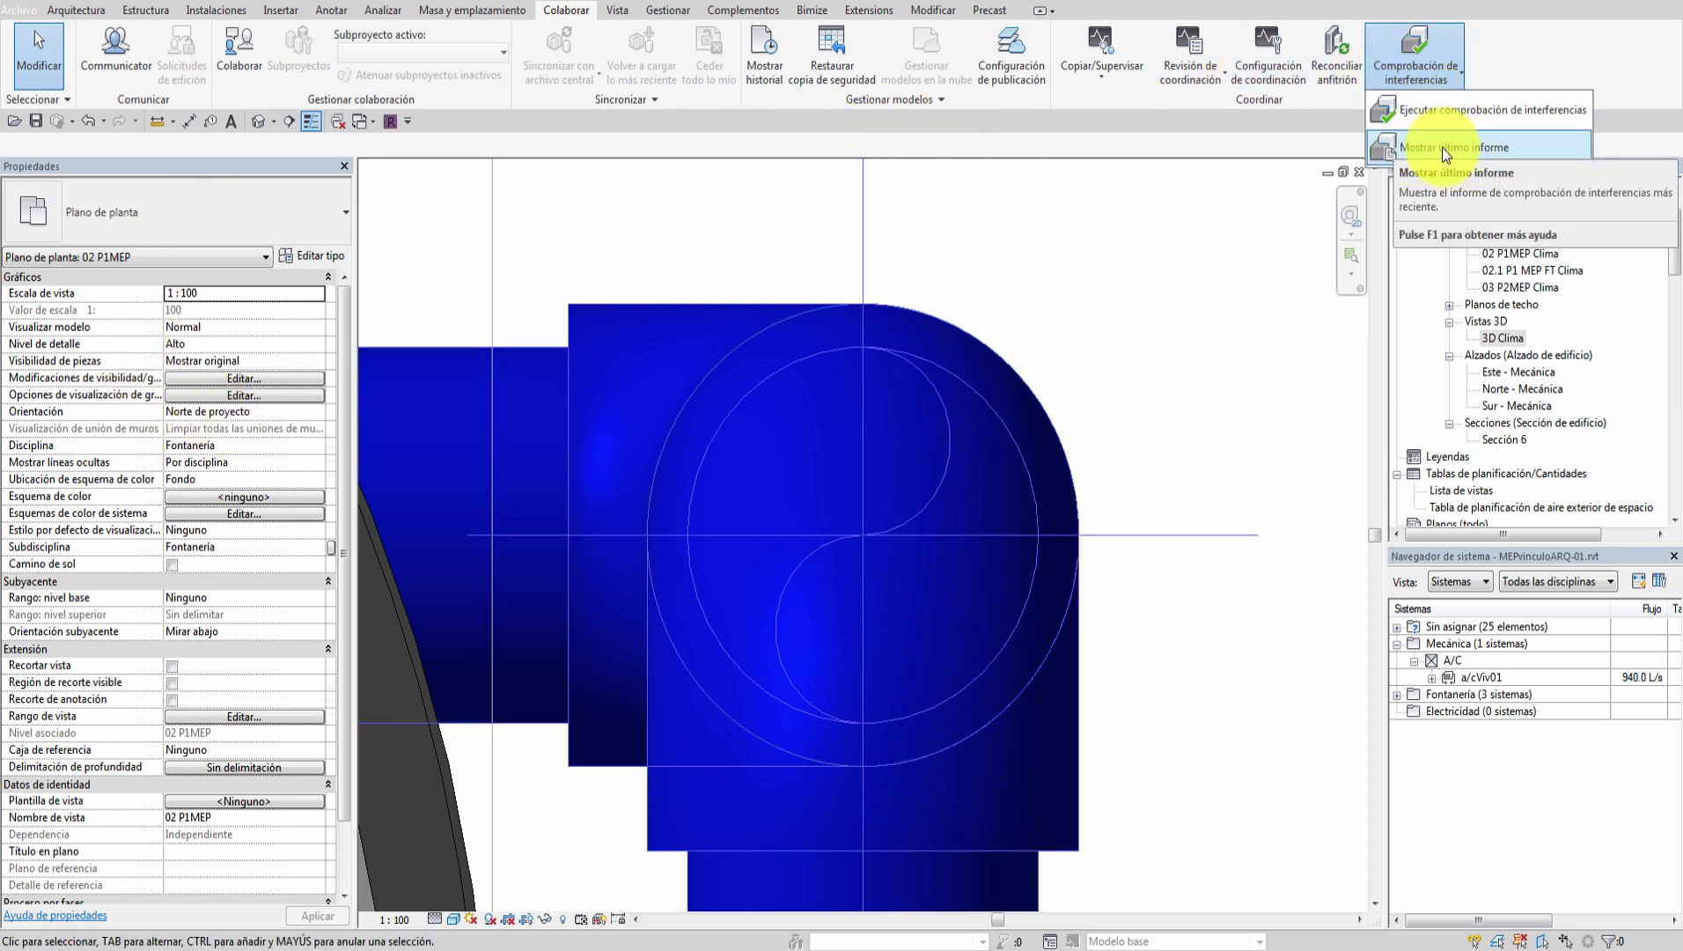
{"action": "left_click", "coordinate": [1443, 147]}
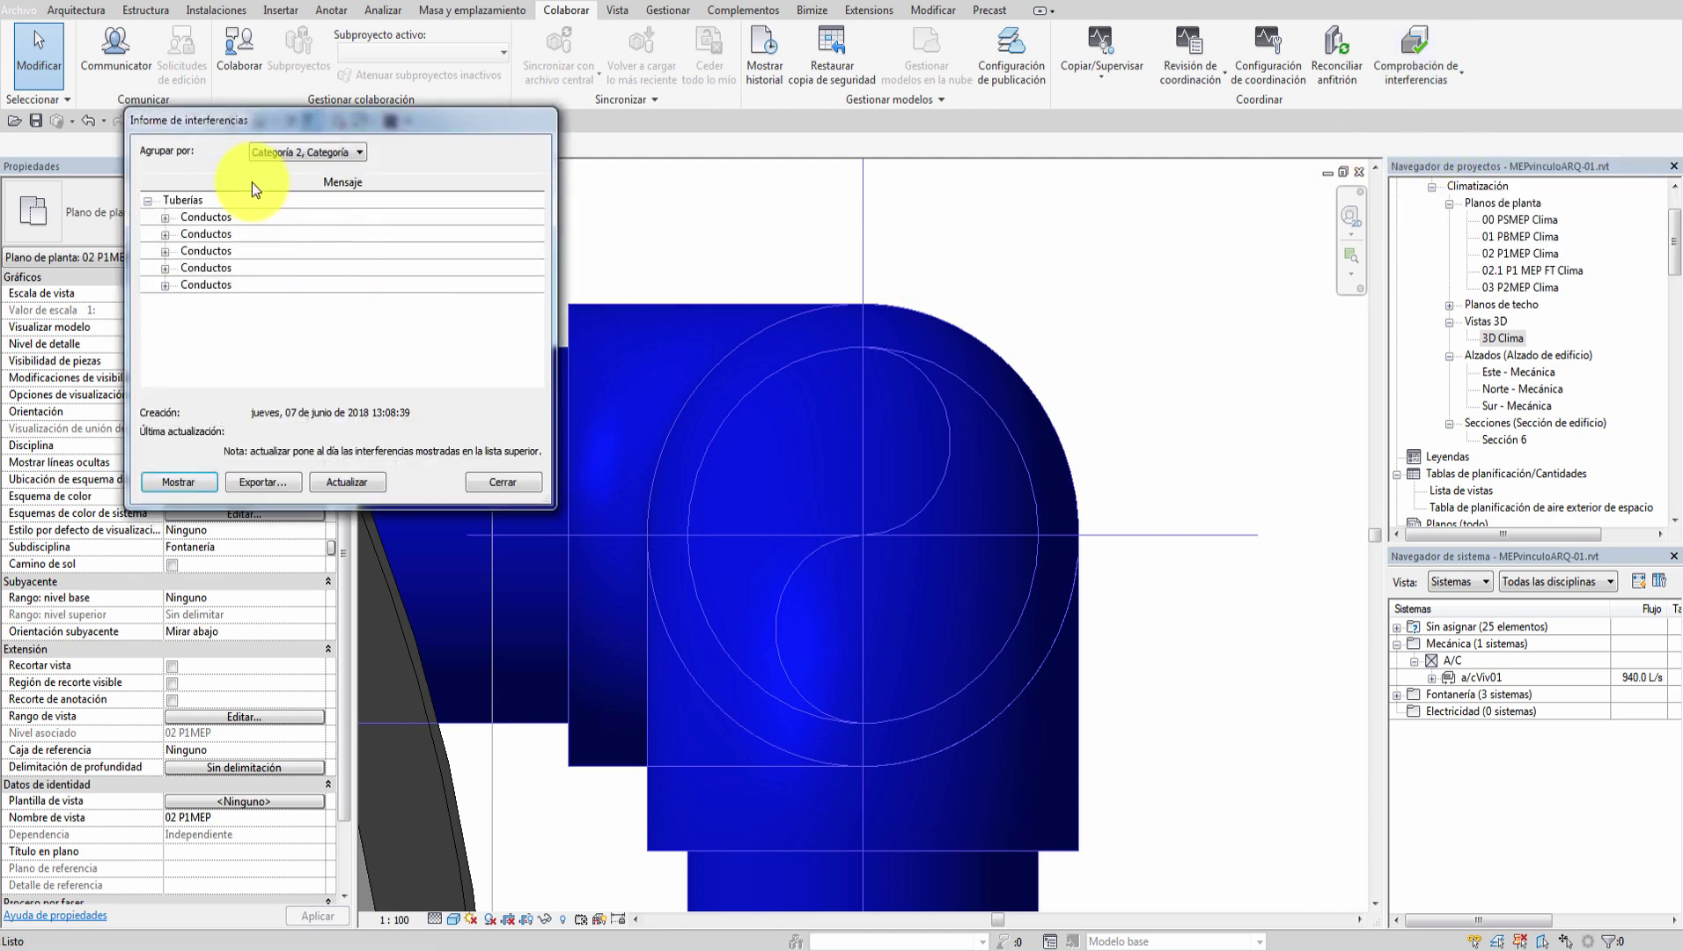
{"action": "left_click", "coordinate": [295, 149]}
{"action": "left_click", "coordinate": [295, 155]}
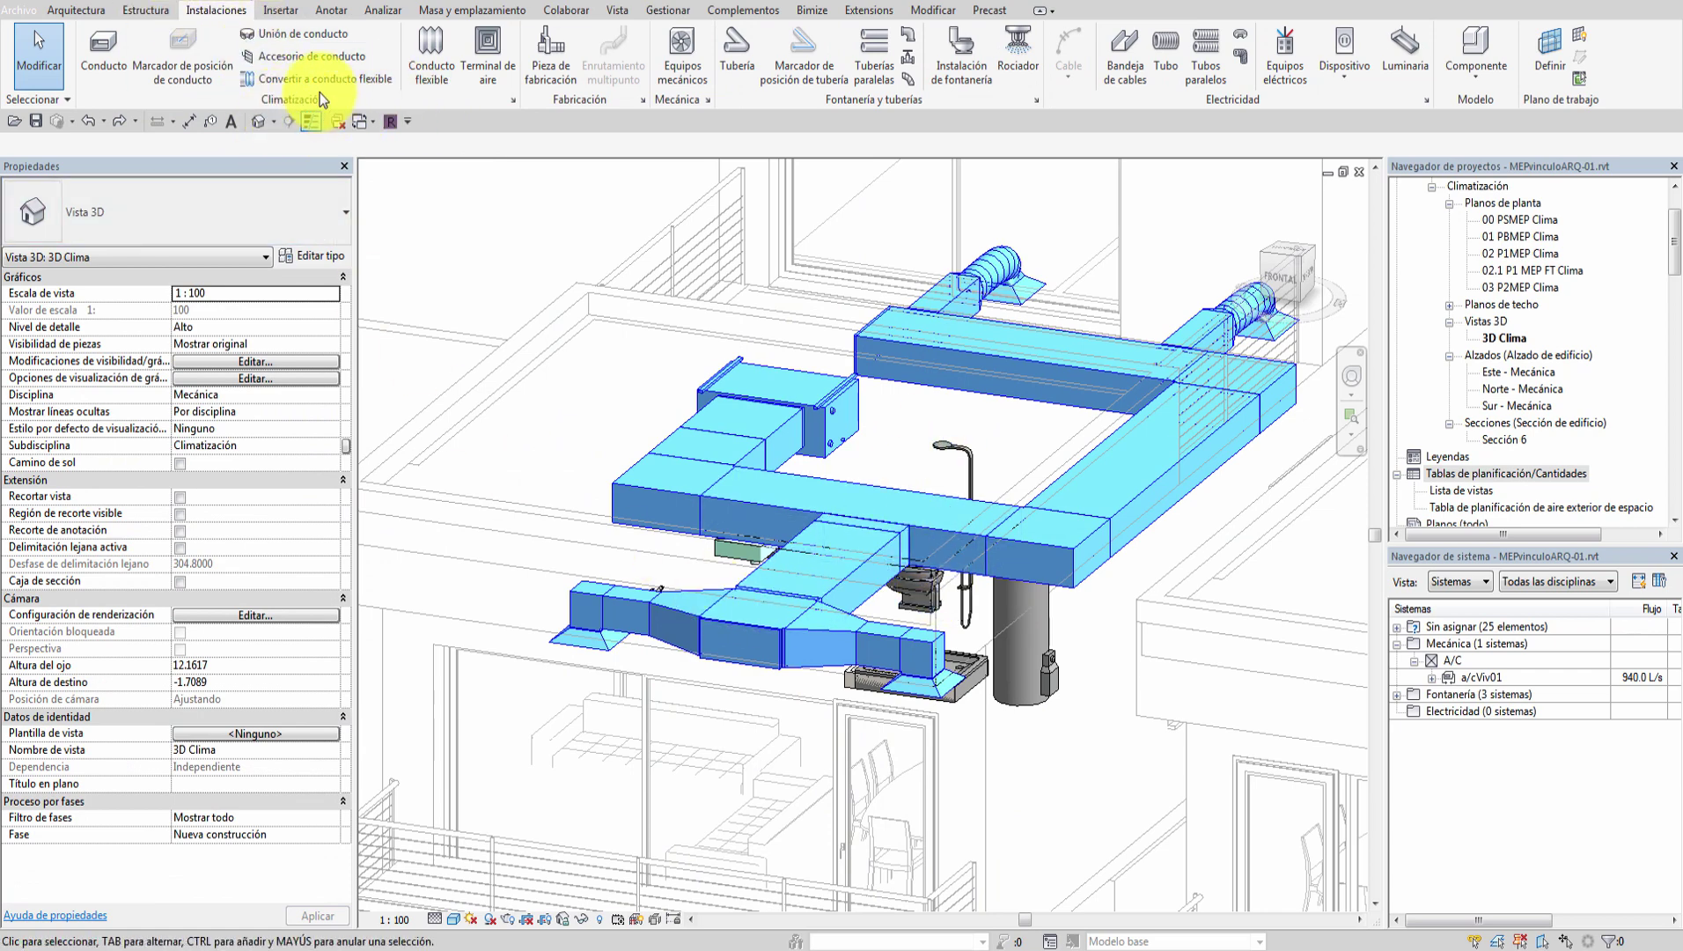
Step: Pick the M_Rejilla de suministro 210x60 air terminal with duct-mounted placement enabled
{"action": "left_click", "coordinate": [483, 59]}
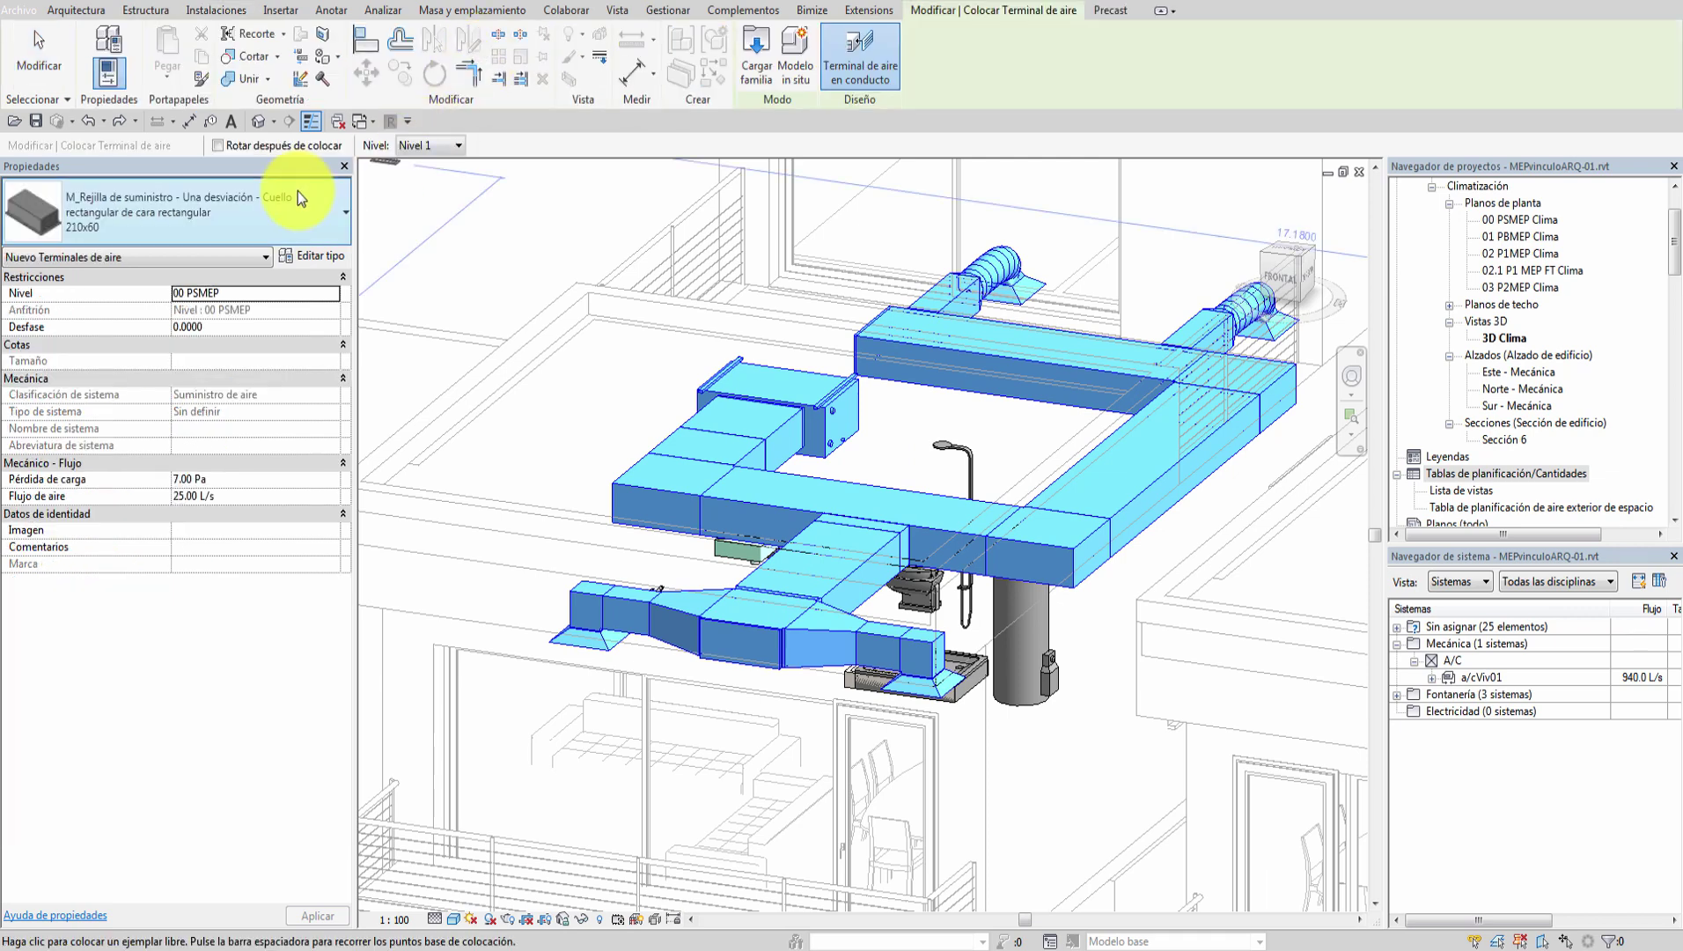
{"action": "left_click", "coordinate": [295, 192]}
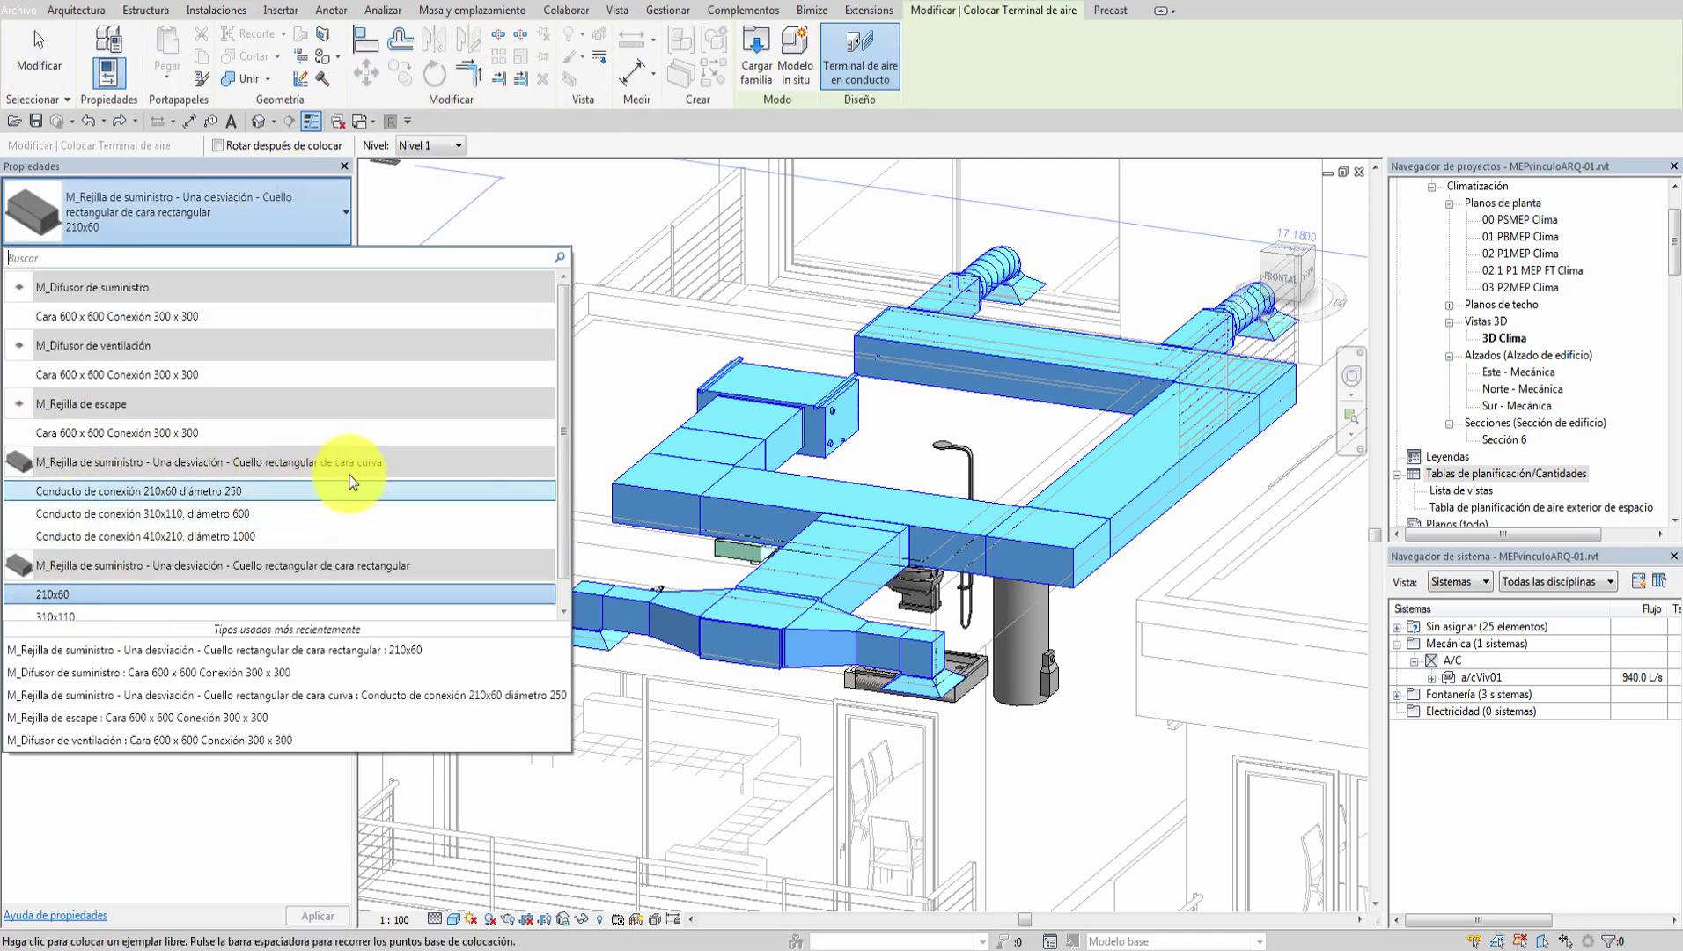
{"action": "left_click", "coordinate": [67, 592]}
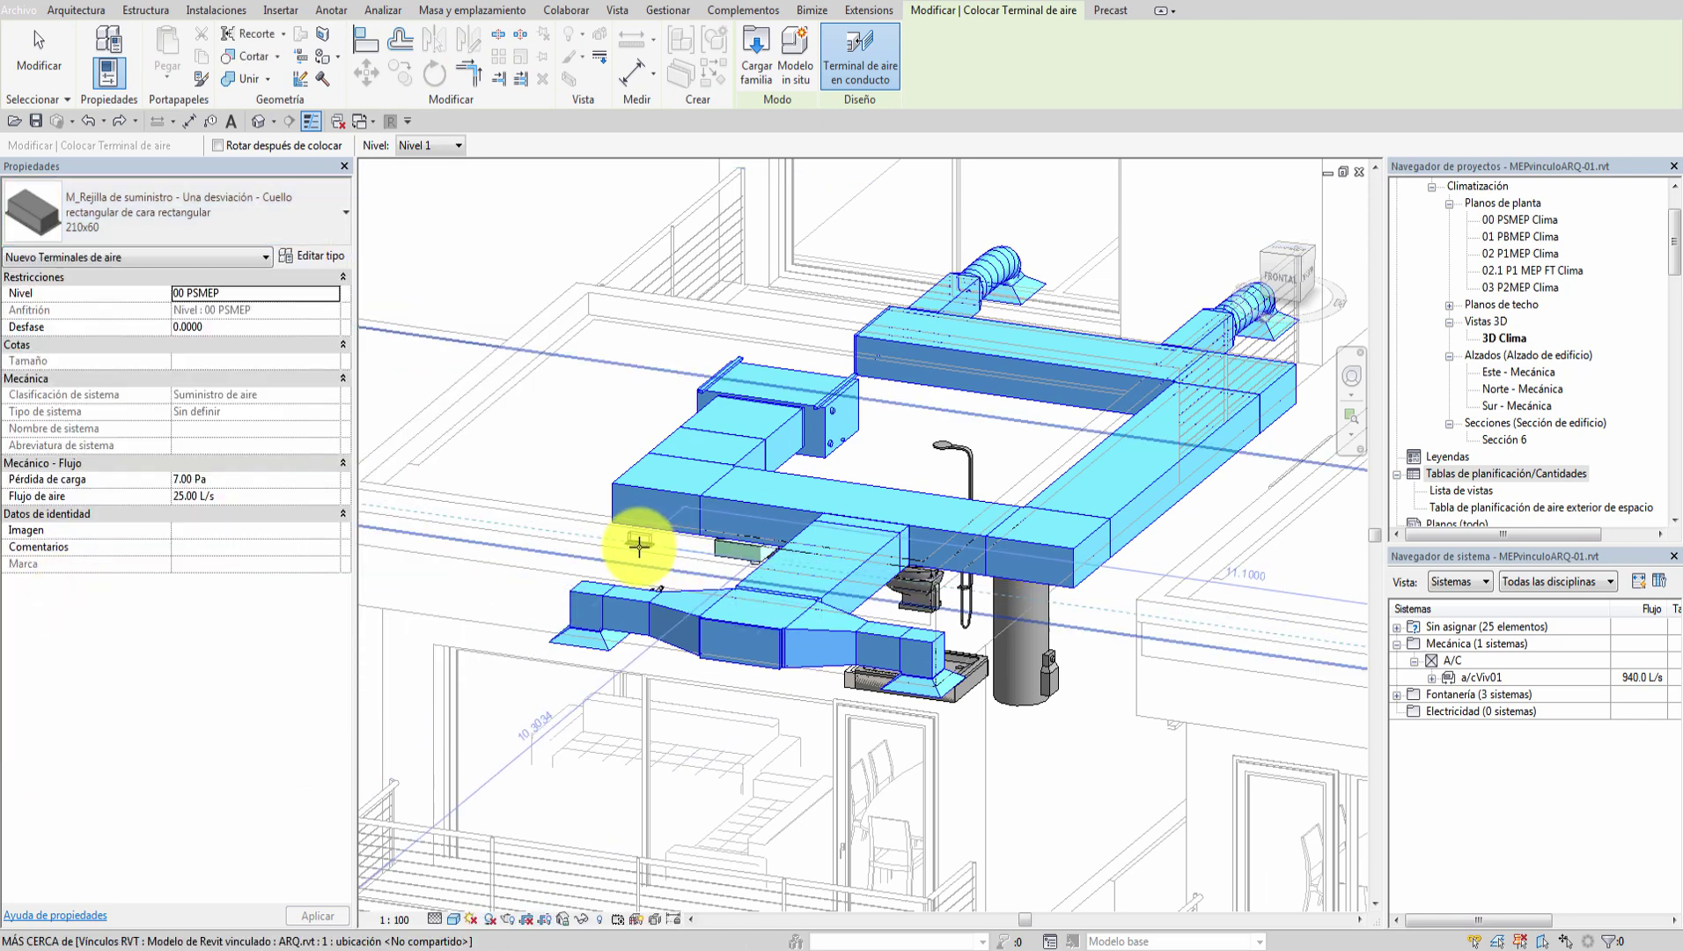
{"action": "left_click", "coordinate": [861, 49]}
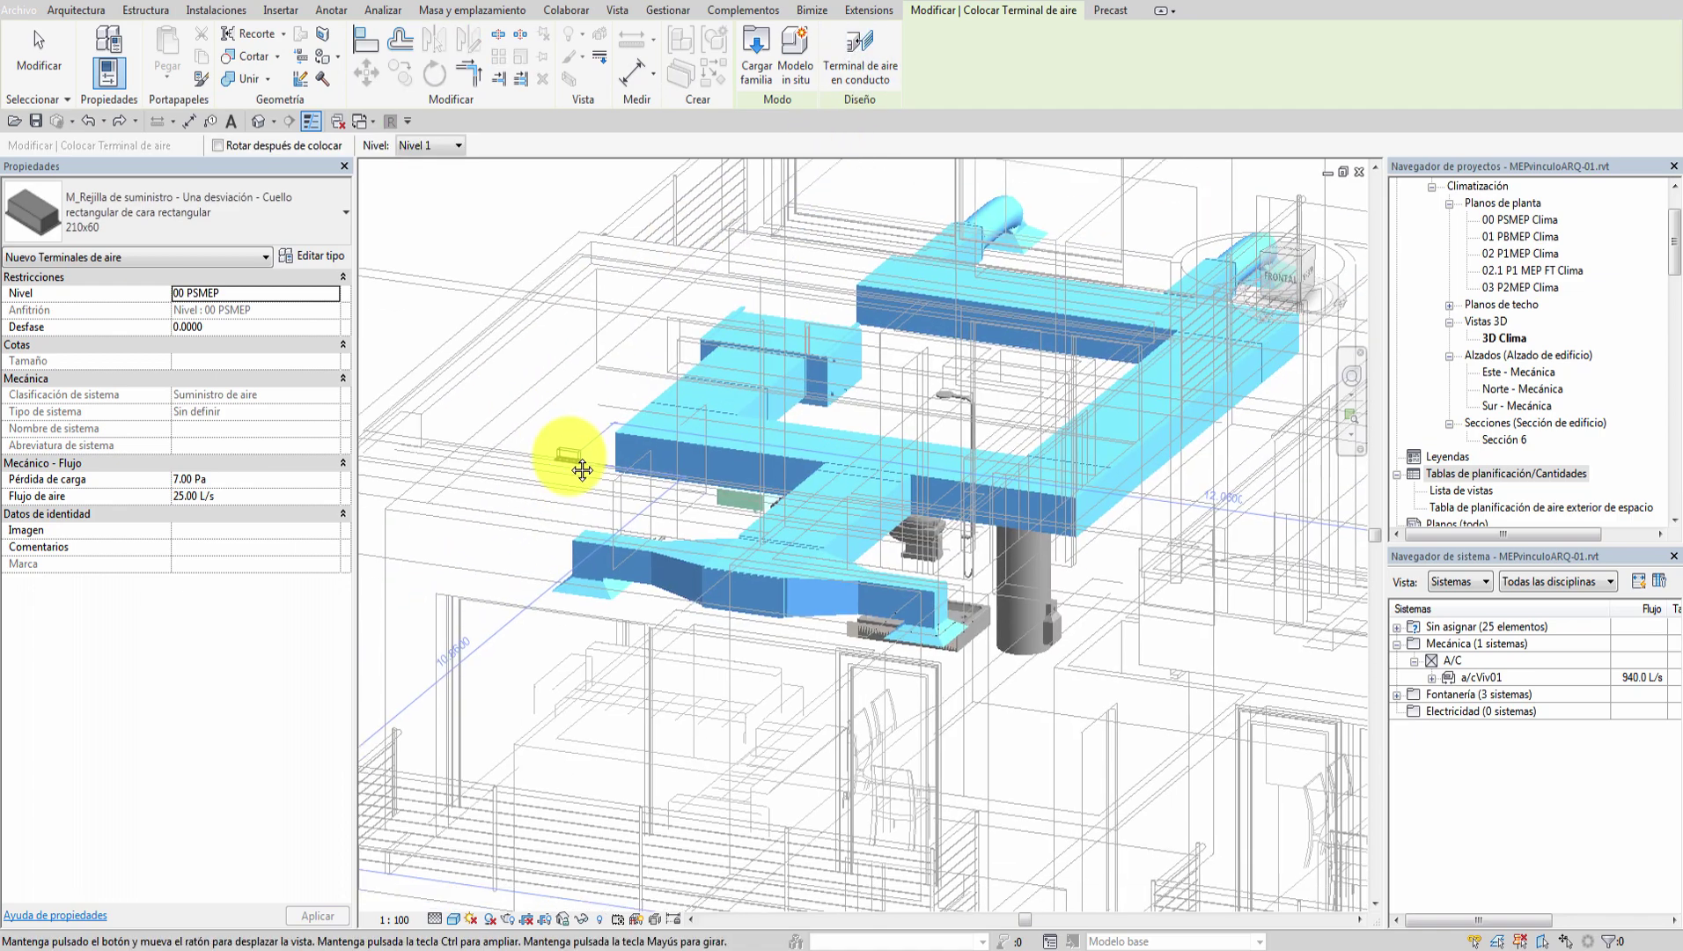
{"action": "middle_click_drag", "start_coordinate": [563, 471], "coordinate": [838, 530], "text": "shift"}
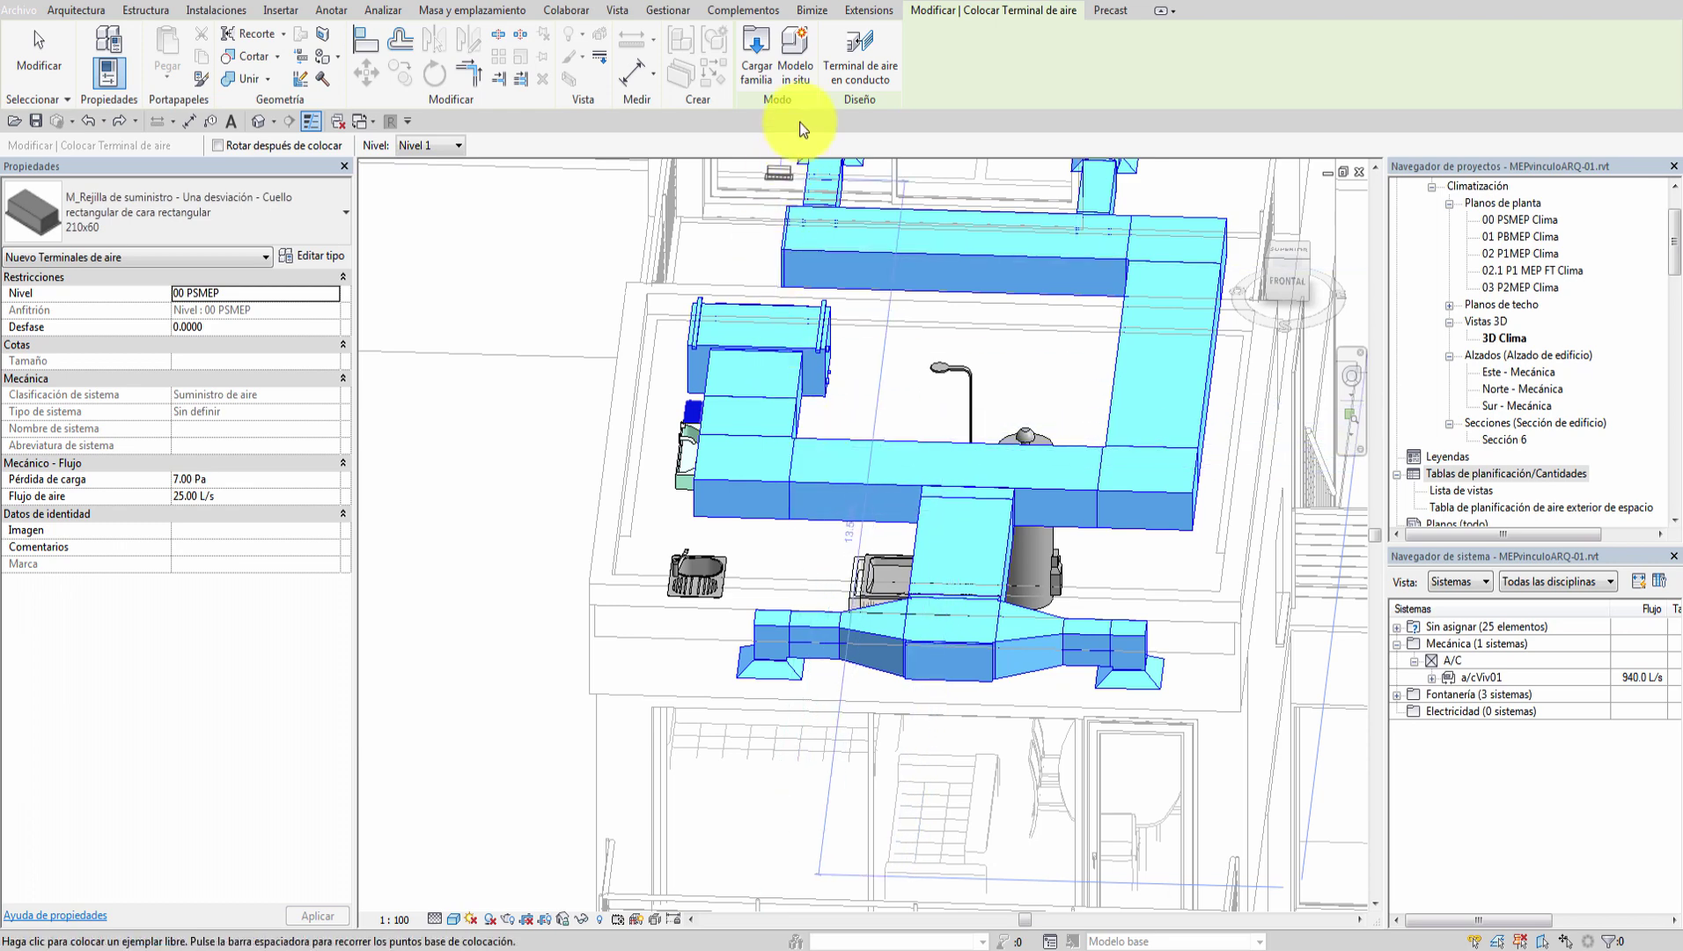
{"action": "left_click", "coordinate": [870, 55]}
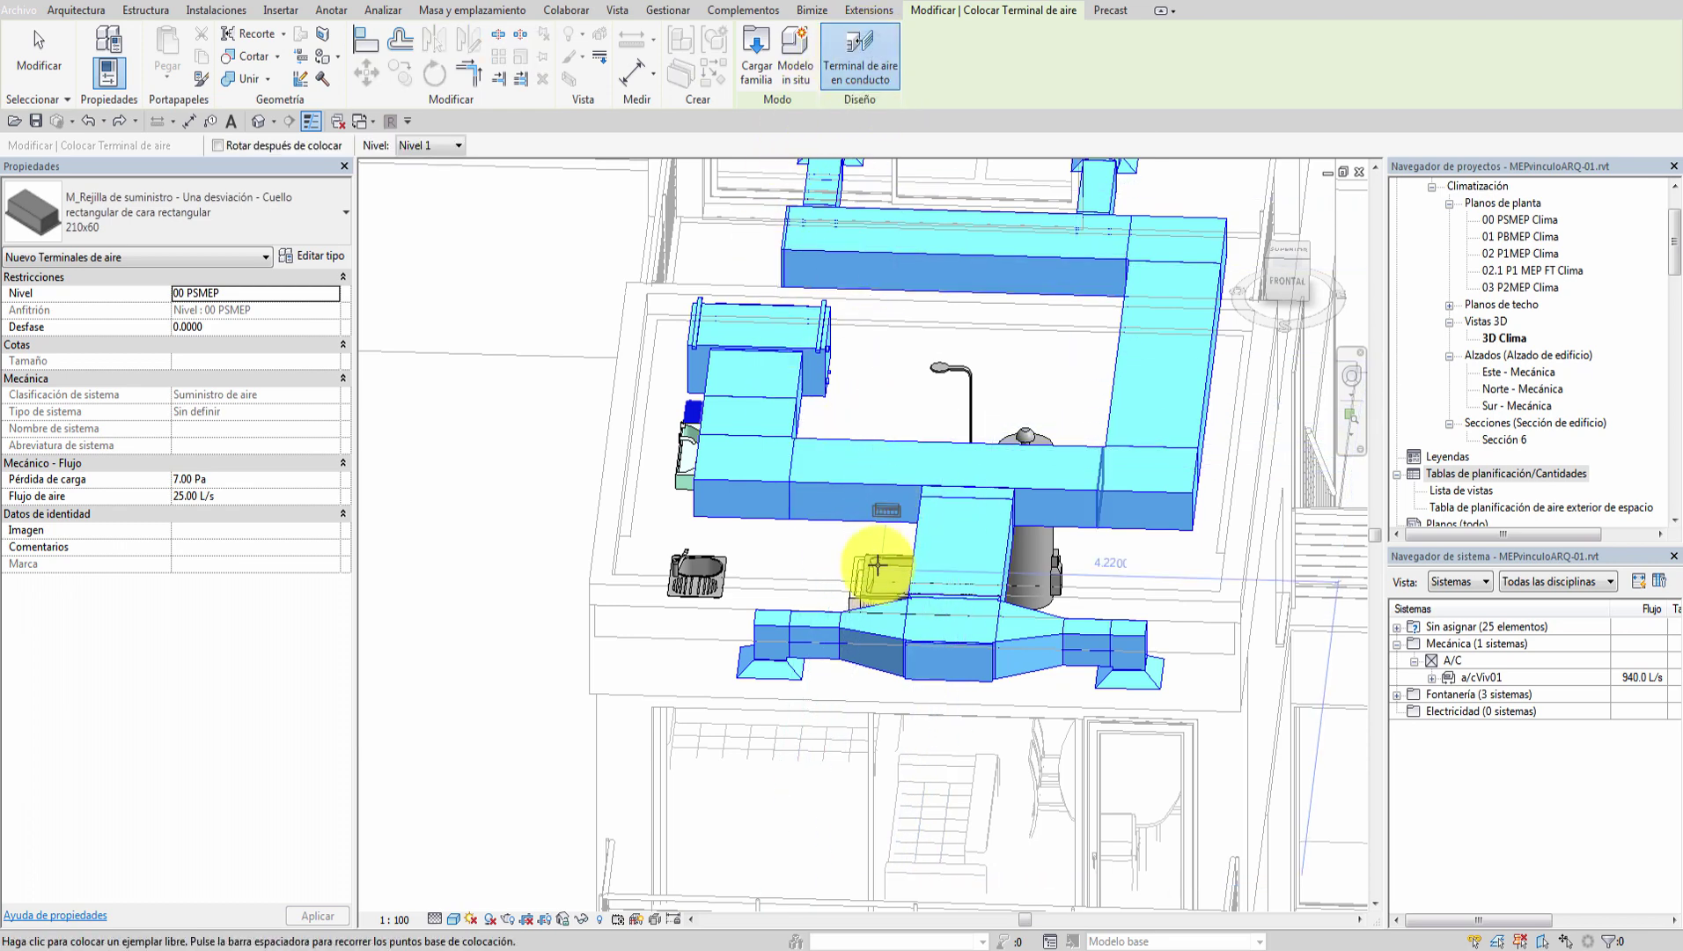
Step: Place a 210x60 supply grille on the duct's side face and exit the Air Terminal command
{"action": "scroll", "coordinate": [837, 511], "scroll_direction": "up", "scroll_amount": 3}
{"action": "scroll", "coordinate": [810, 524], "scroll_direction": "up", "scroll_amount": 2}
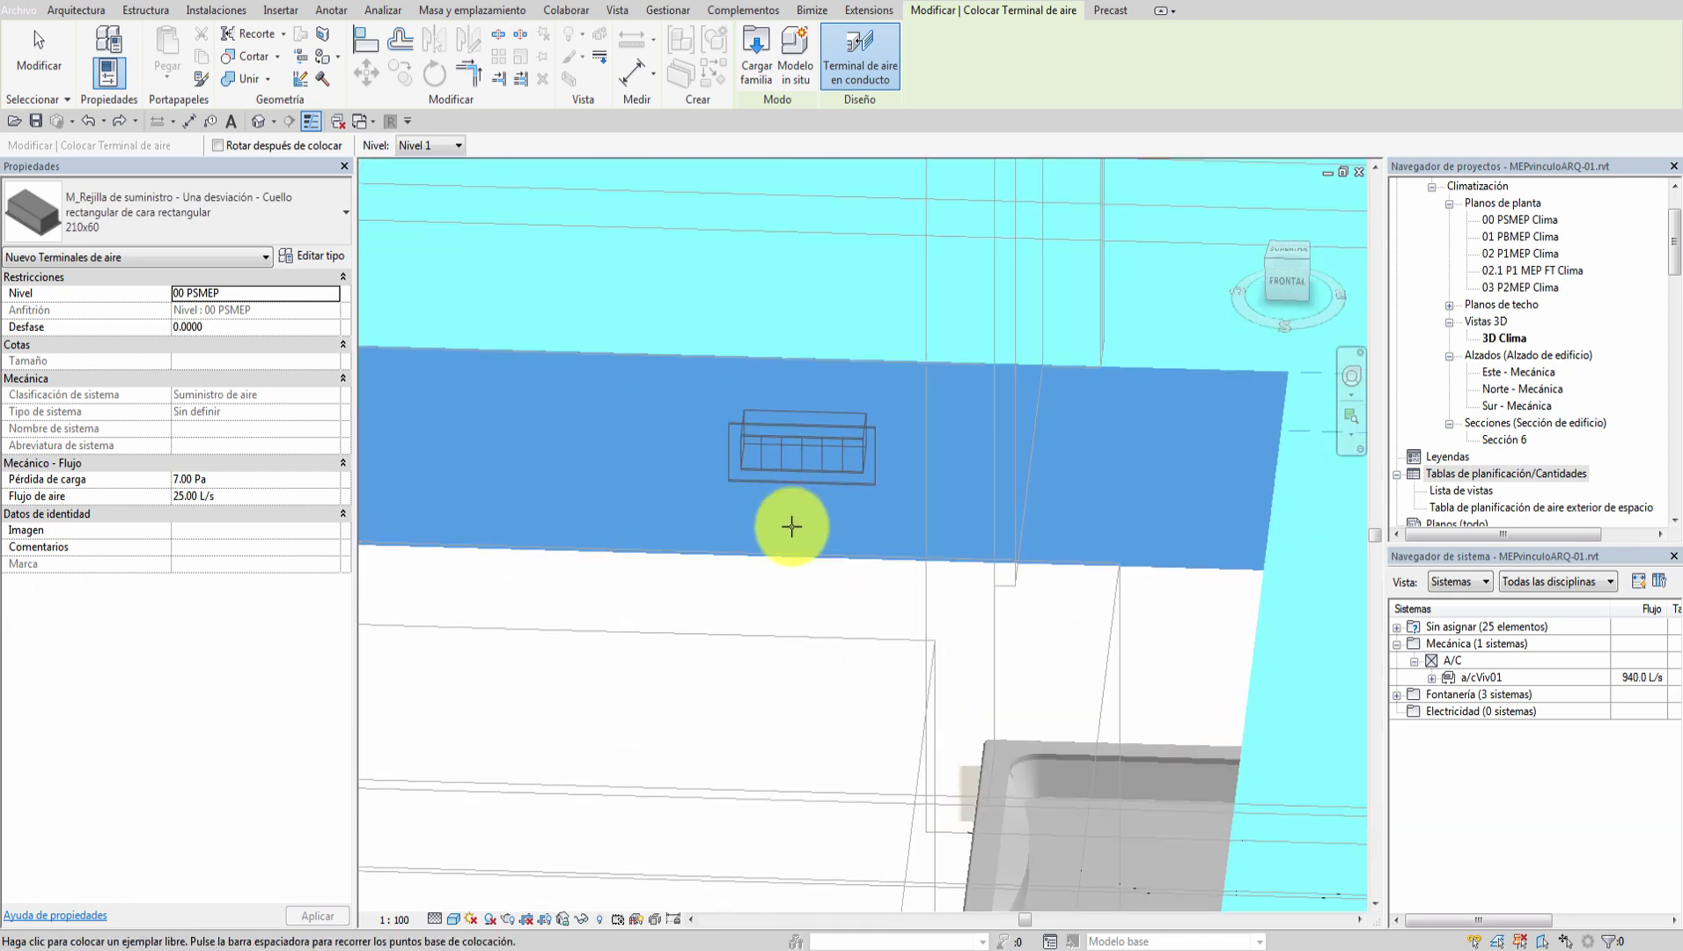
{"action": "middle_click_drag", "start_coordinate": [800, 554], "coordinate": [815, 271]}
{"action": "scroll", "coordinate": [805, 346], "scroll_direction": "down", "scroll_amount": 2}
{"action": "scroll", "coordinate": [820, 379], "scroll_direction": "down", "scroll_amount": 1}
{"action": "scroll", "coordinate": [782, 380], "scroll_direction": "up", "scroll_amount": 2}
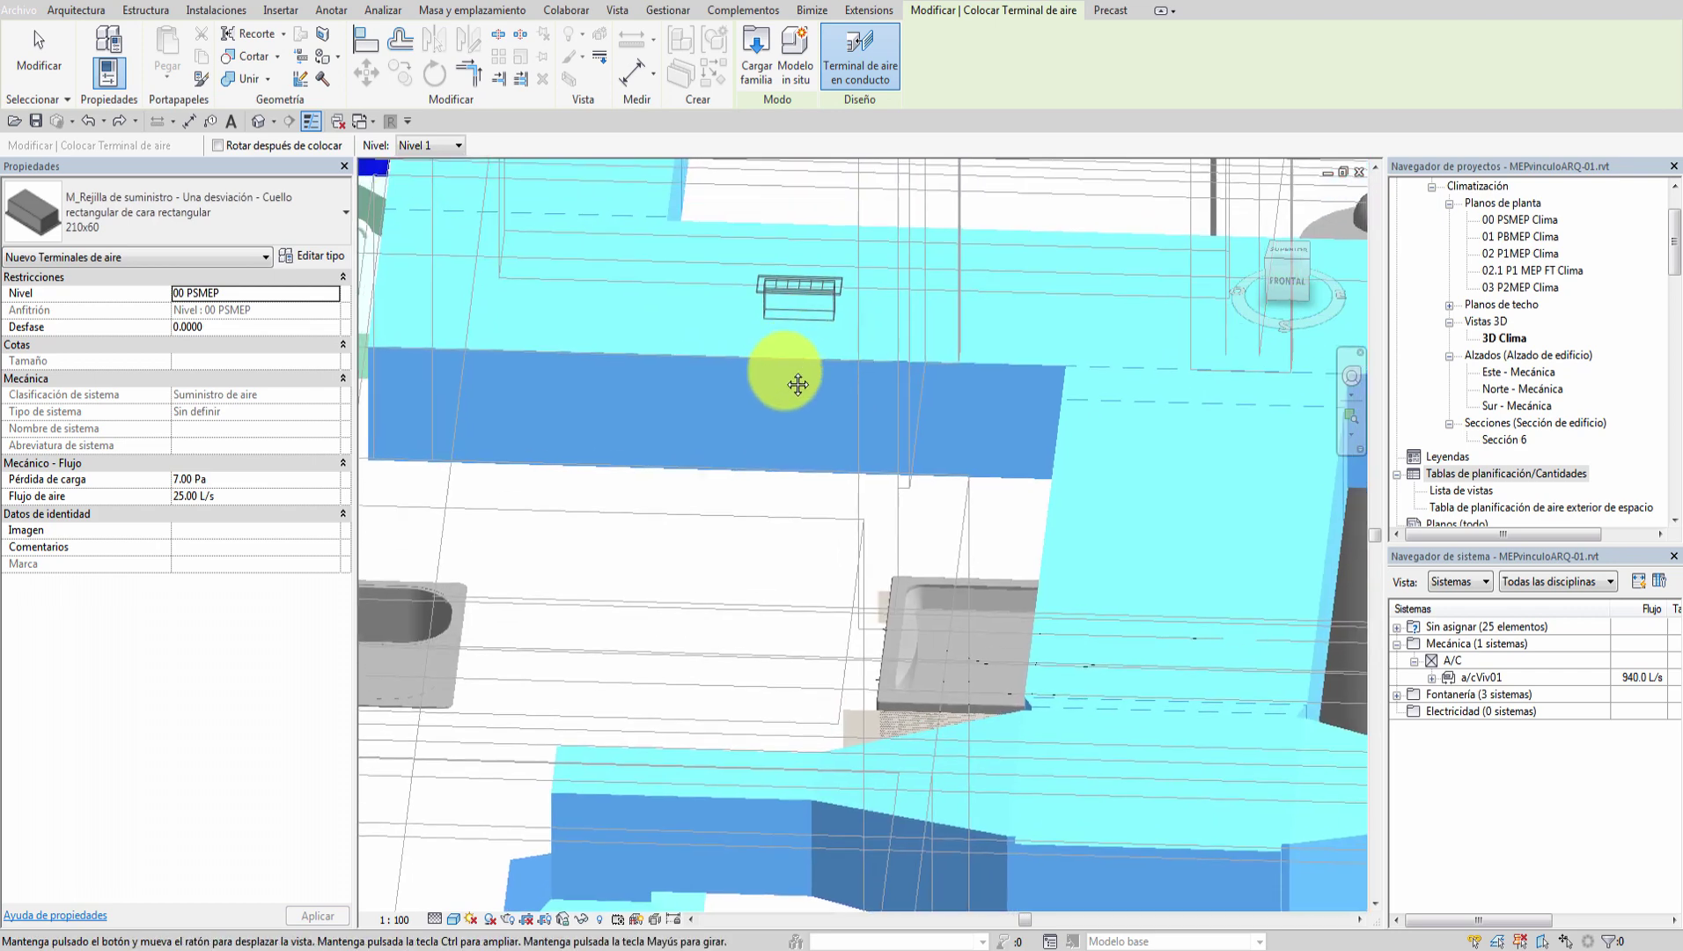
{"action": "scroll", "coordinate": [788, 366], "scroll_direction": "up", "scroll_amount": 1}
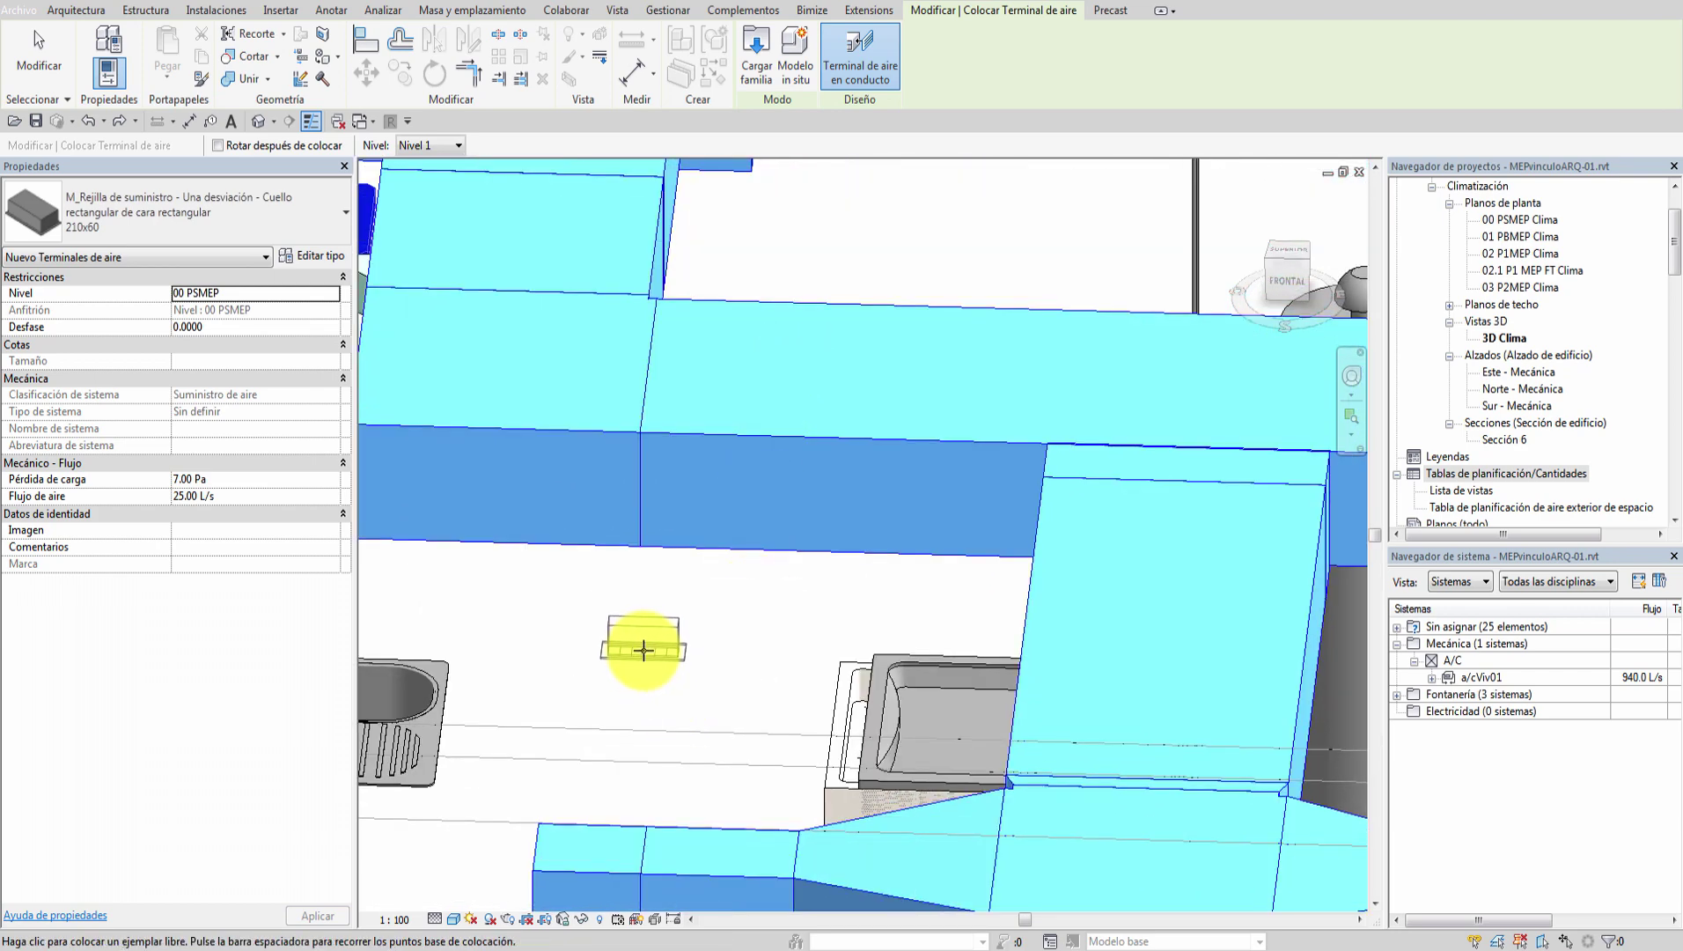
{"action": "left_click", "coordinate": [644, 650]}
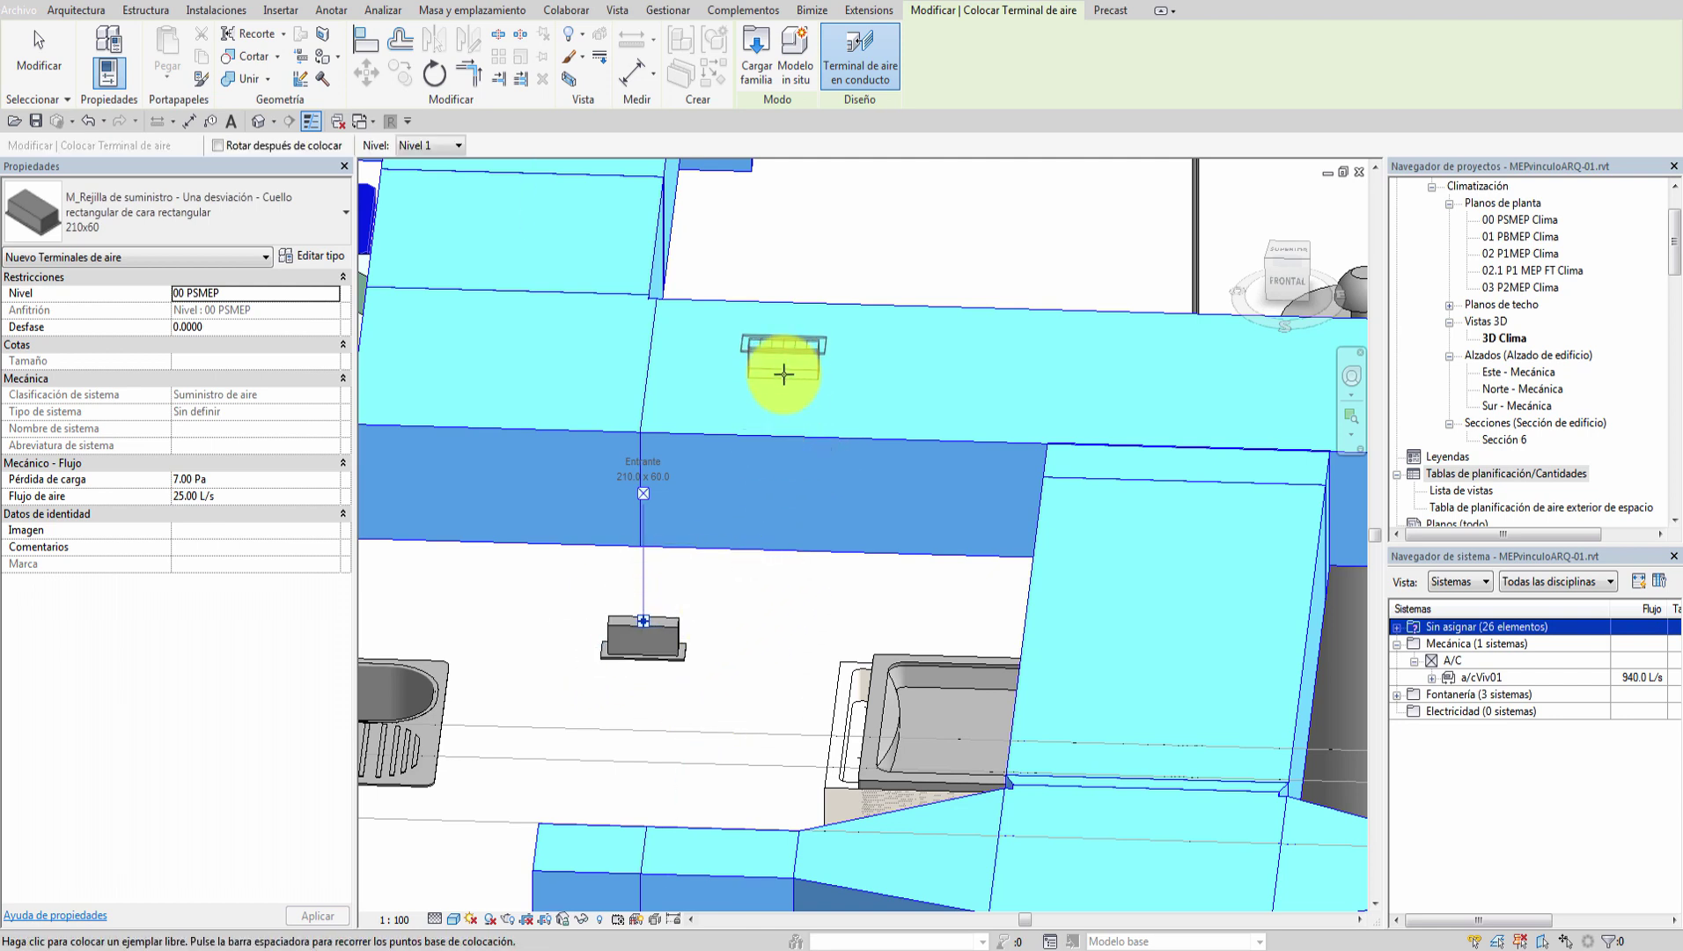
{"action": "left_click", "coordinate": [773, 493]}
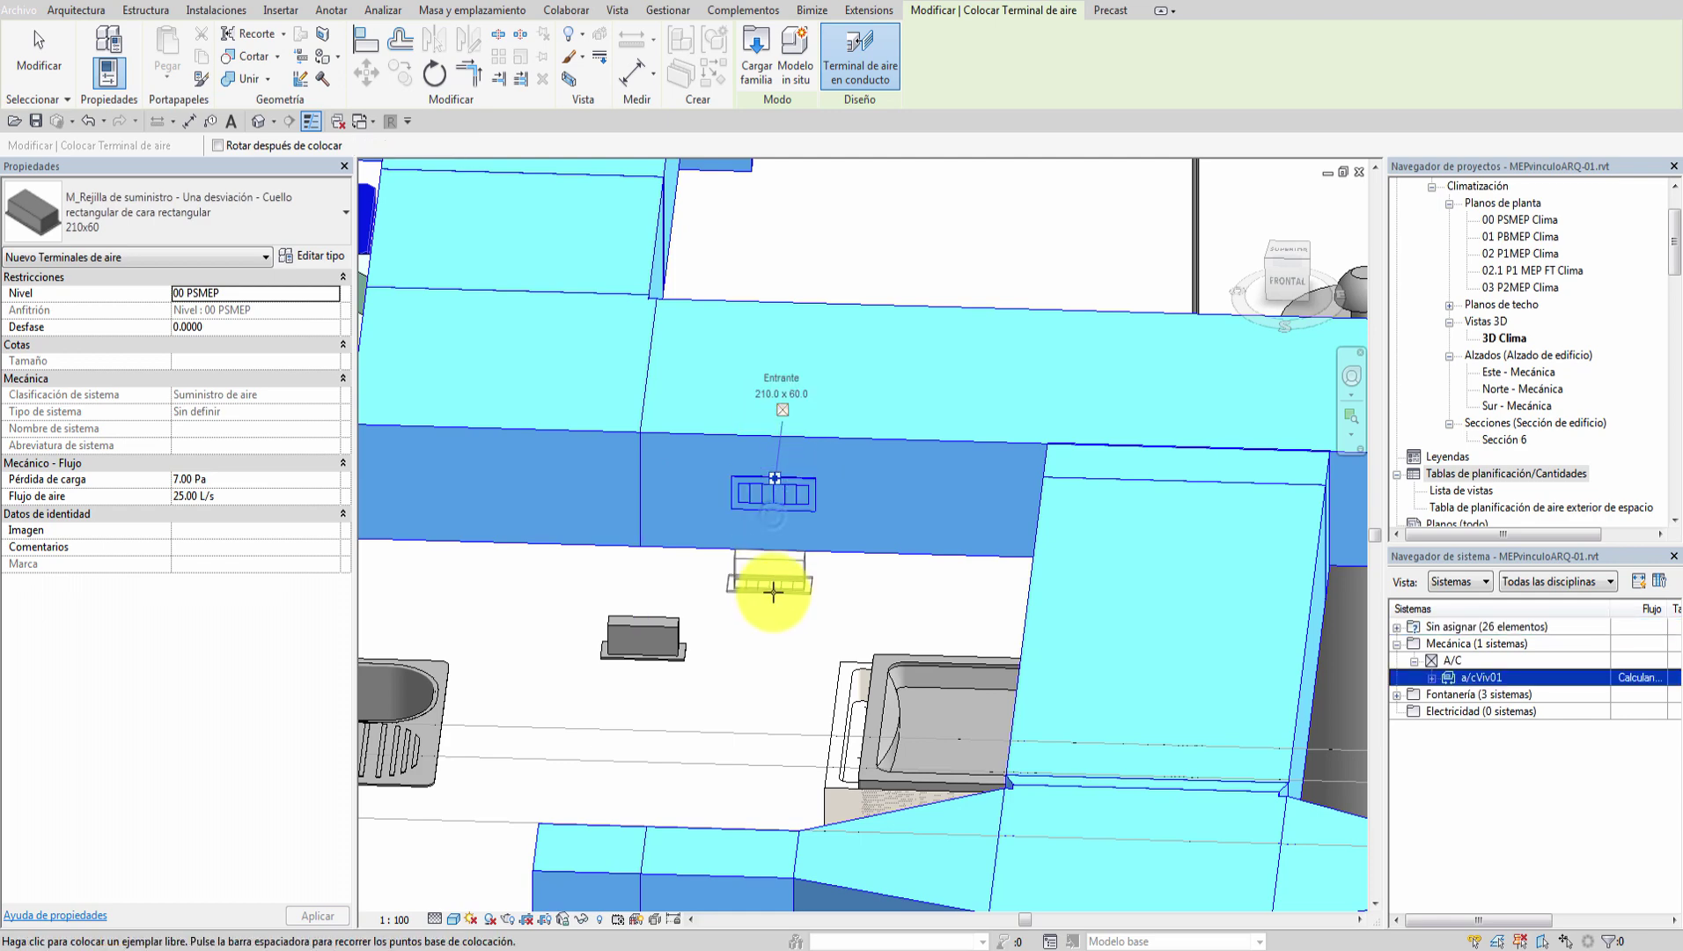
{"action": "key", "text": "Escape"}
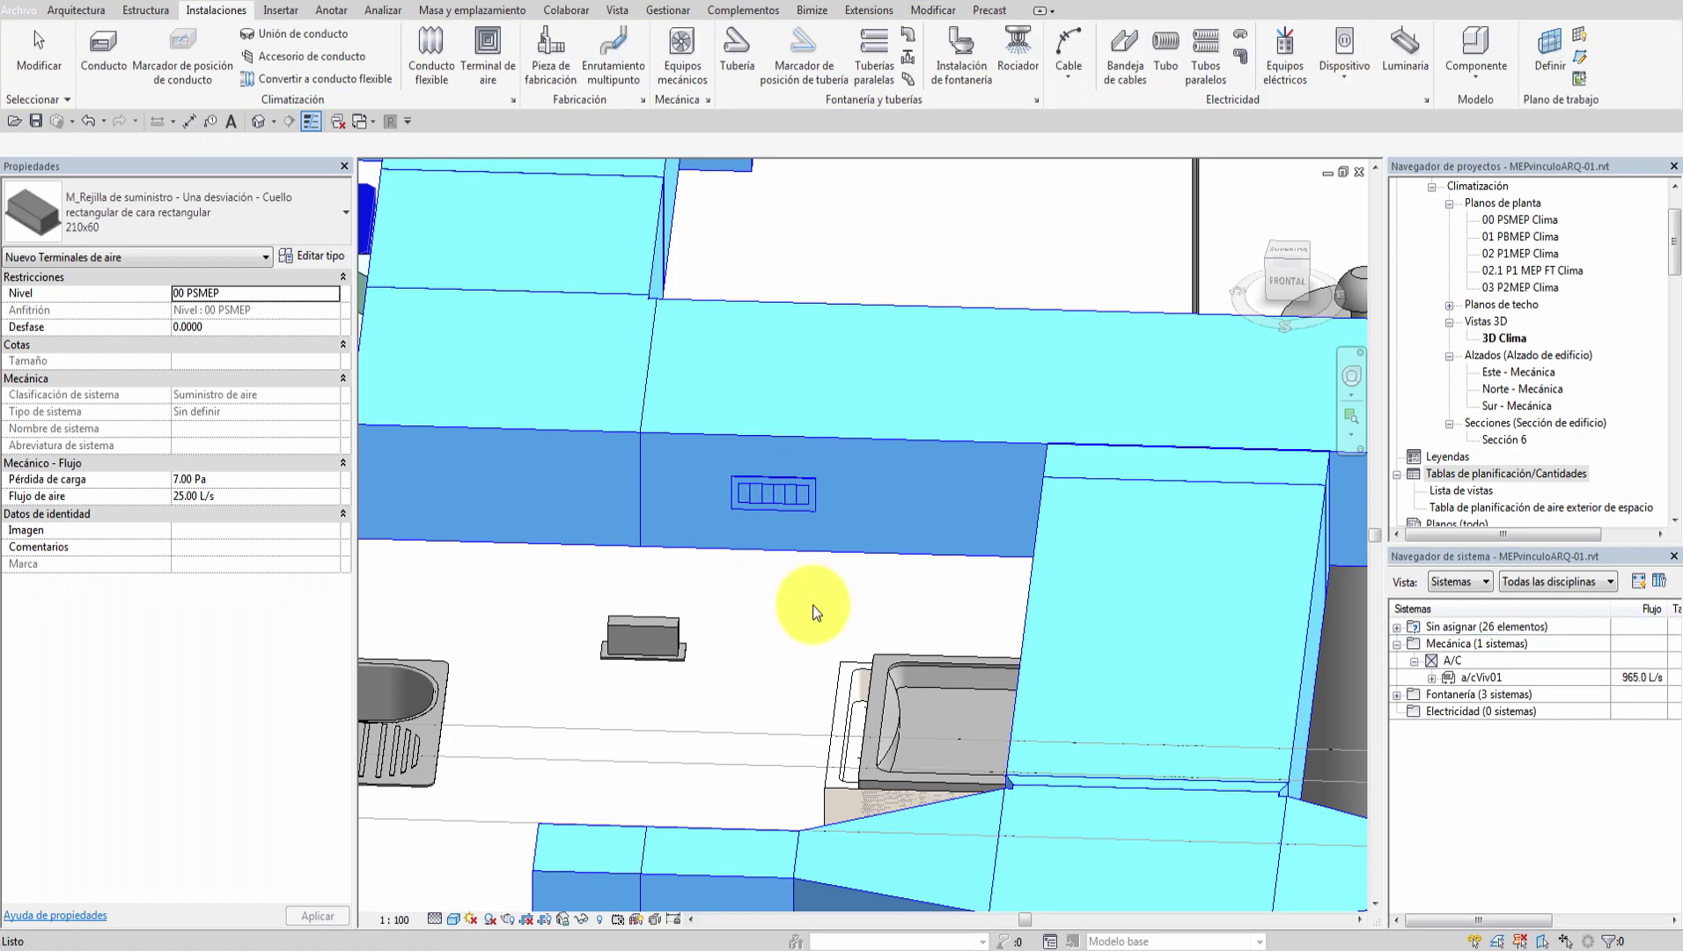
{"action": "key", "text": "Escape"}
{"action": "scroll", "coordinate": [727, 612], "scroll_direction": "down", "scroll_amount": 3}
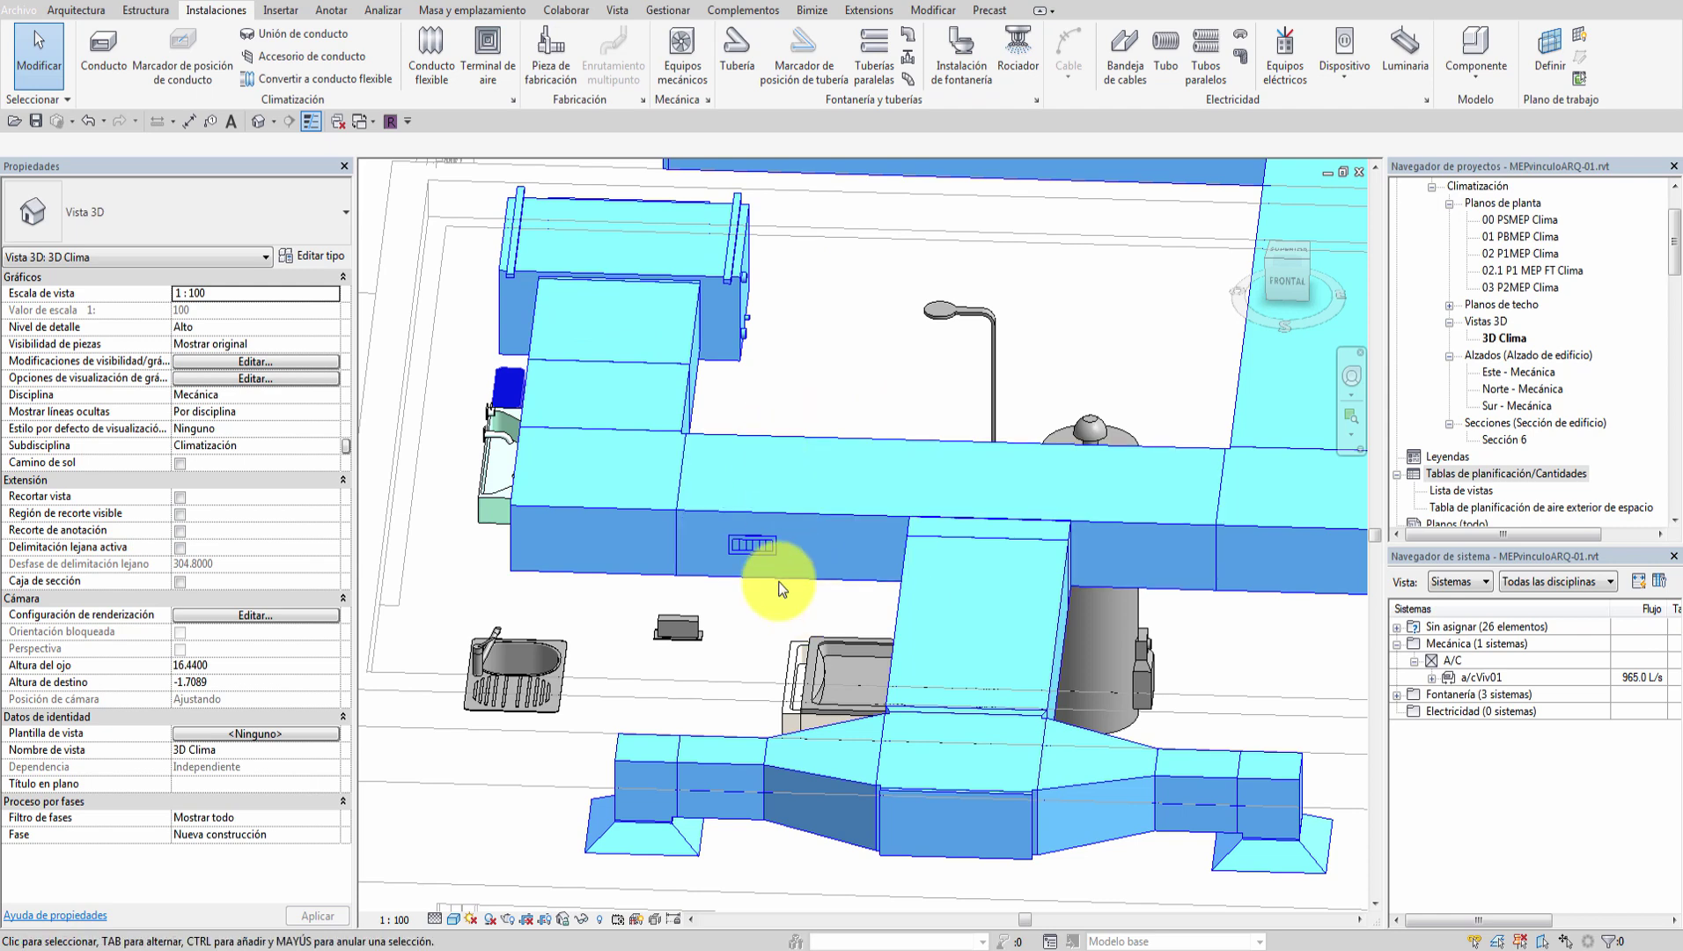
Step: Select the new grille and list the a/cViv01 terminals in the System Browser
{"action": "left_click", "coordinate": [764, 540]}
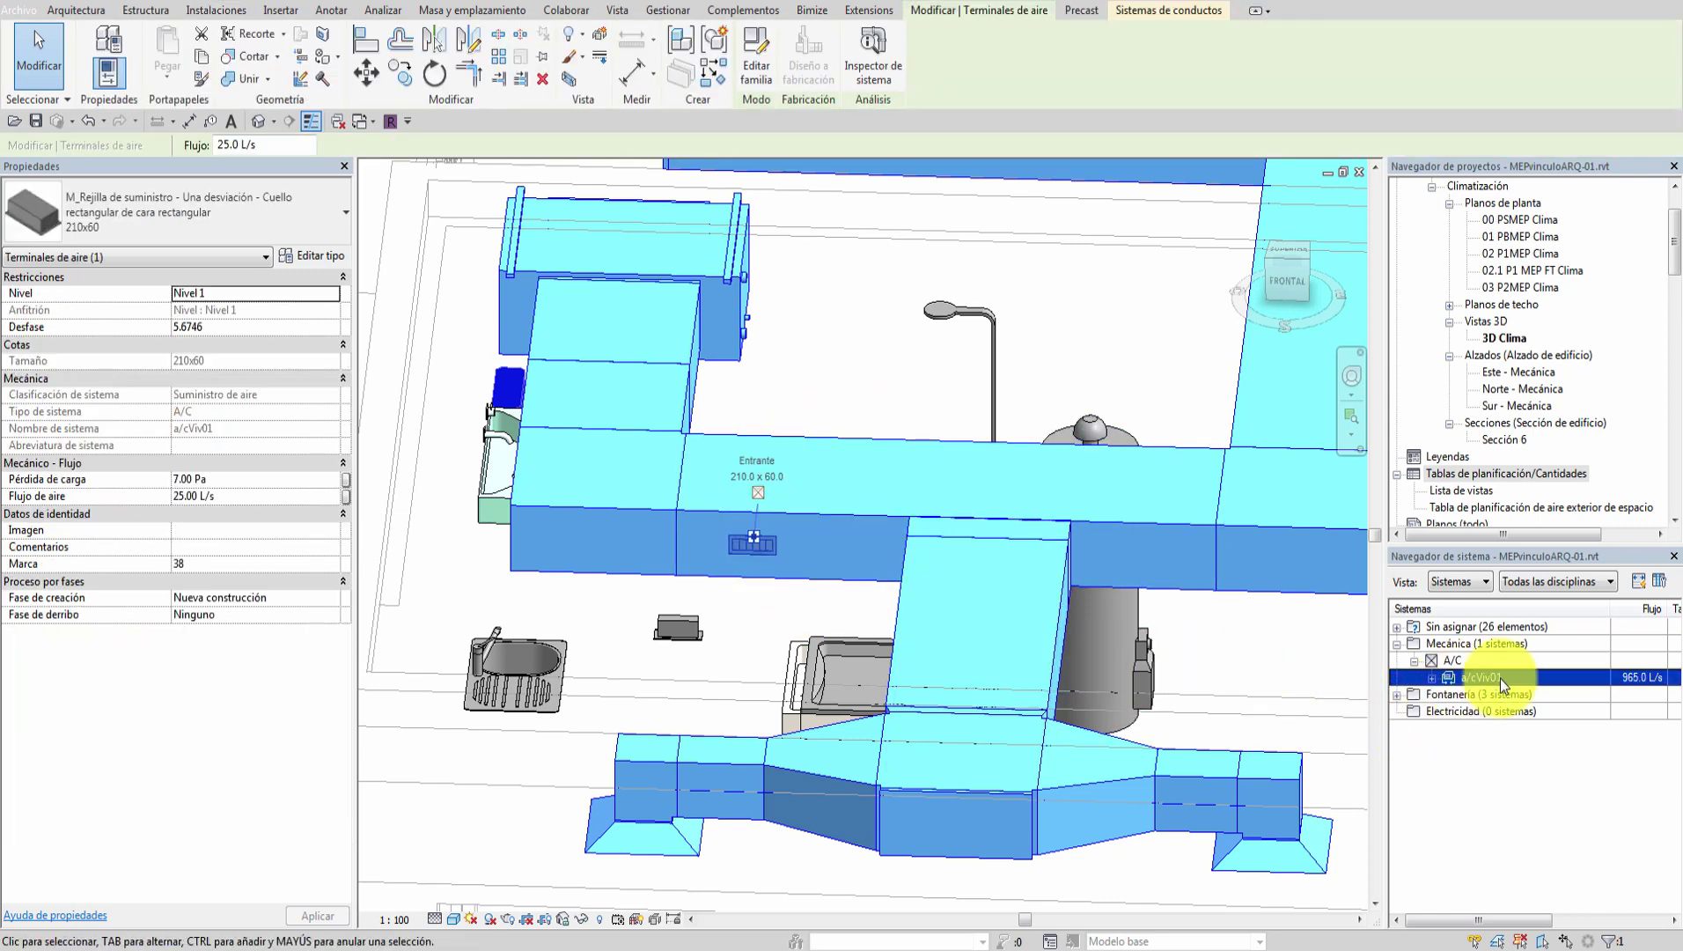
{"action": "left_click", "coordinate": [1433, 678]}
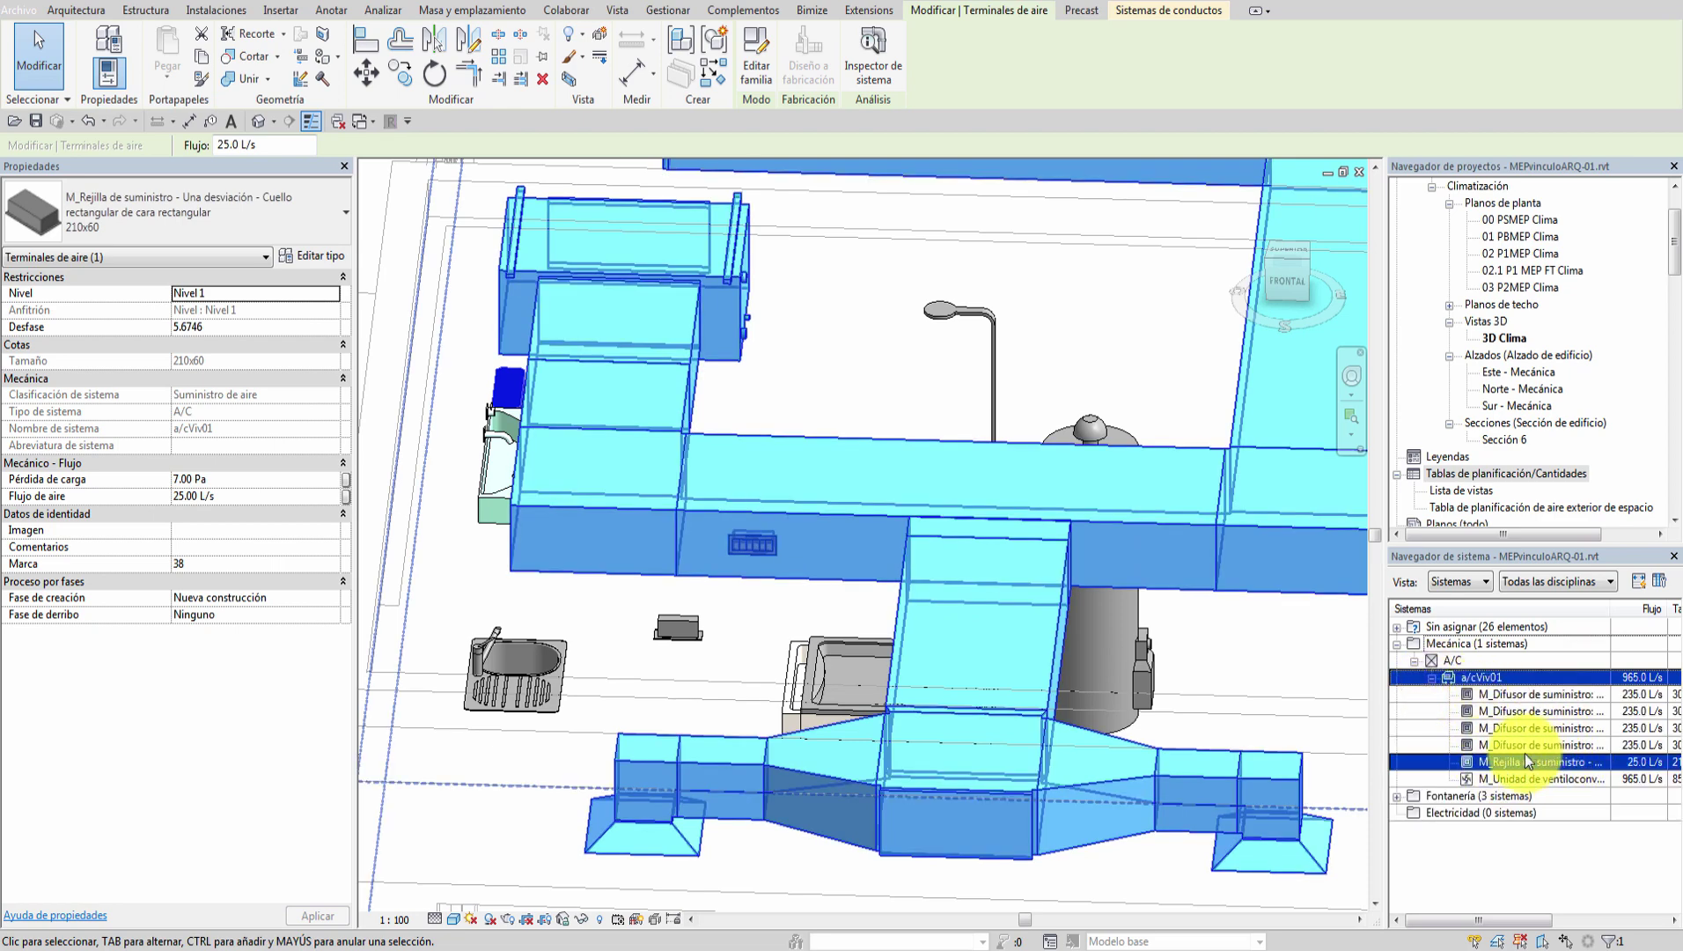
{"action": "left_click", "coordinate": [1298, 863]}
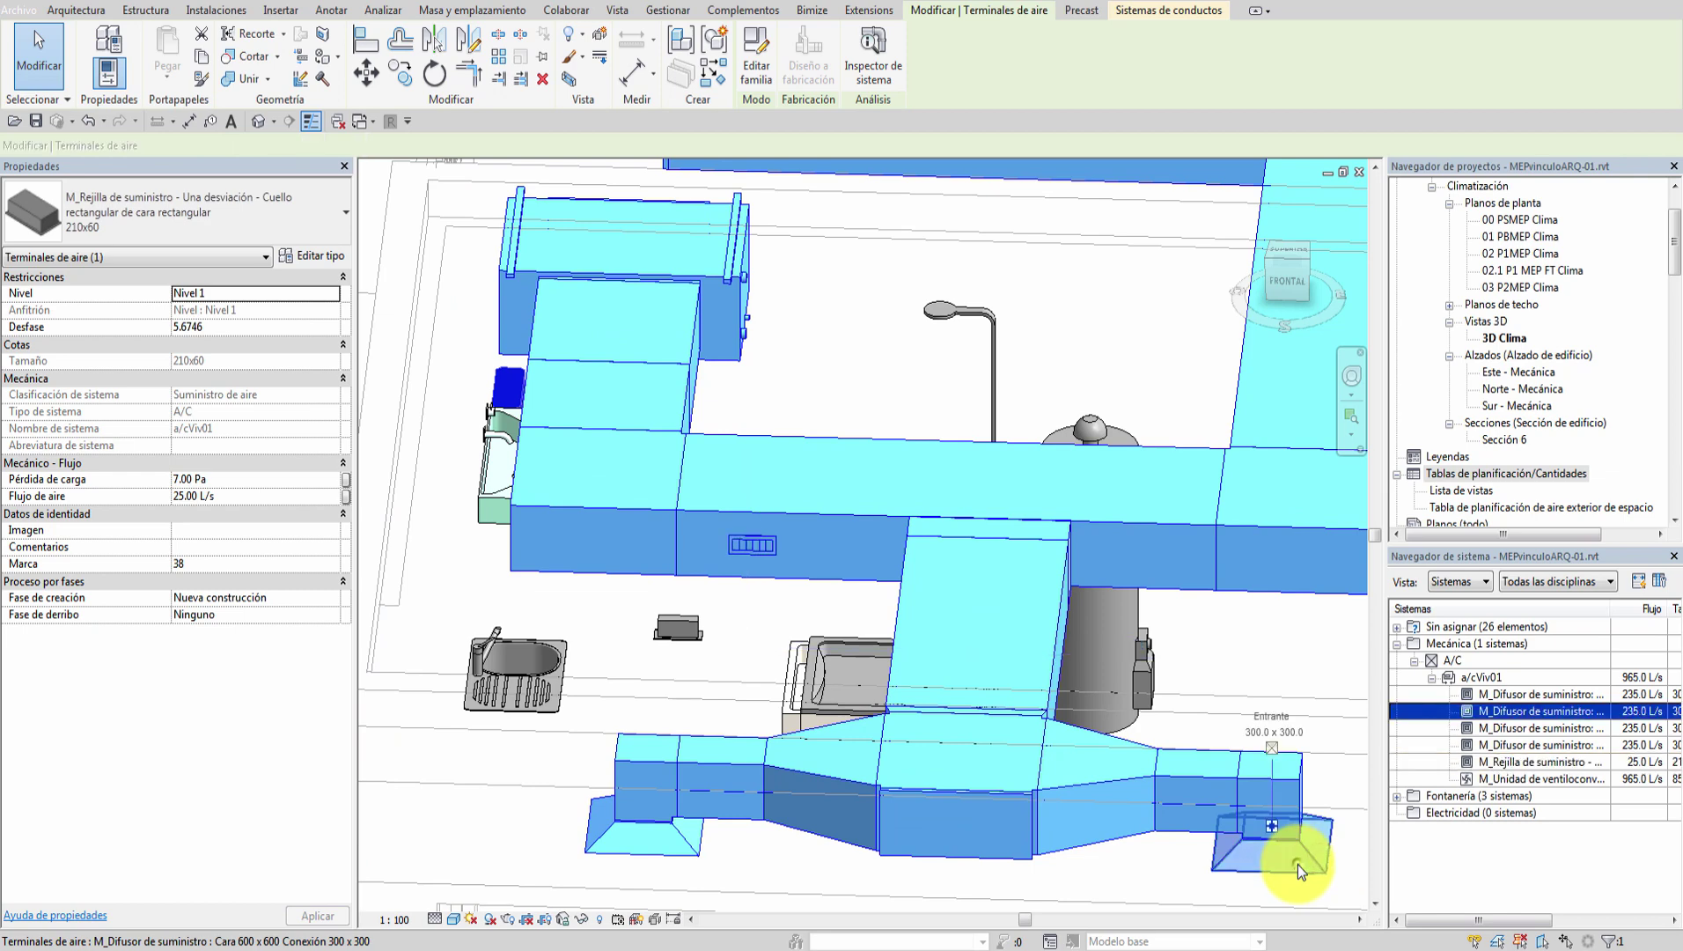